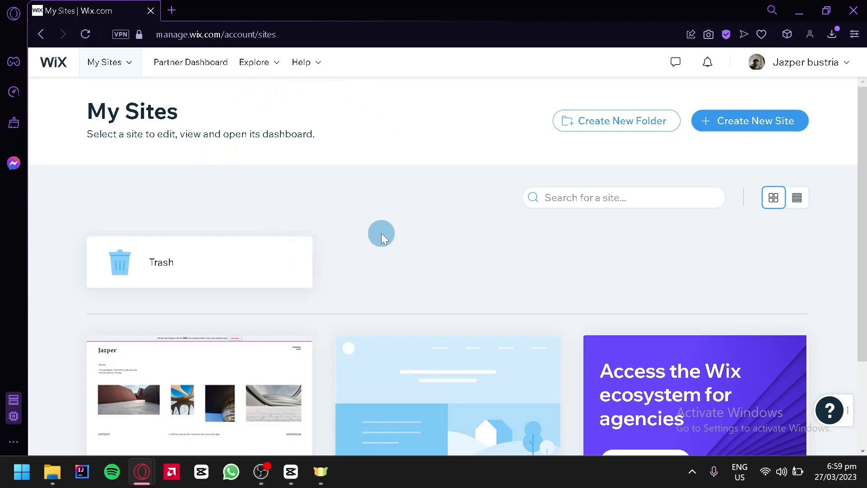
drag(863, 212, 863, 352)
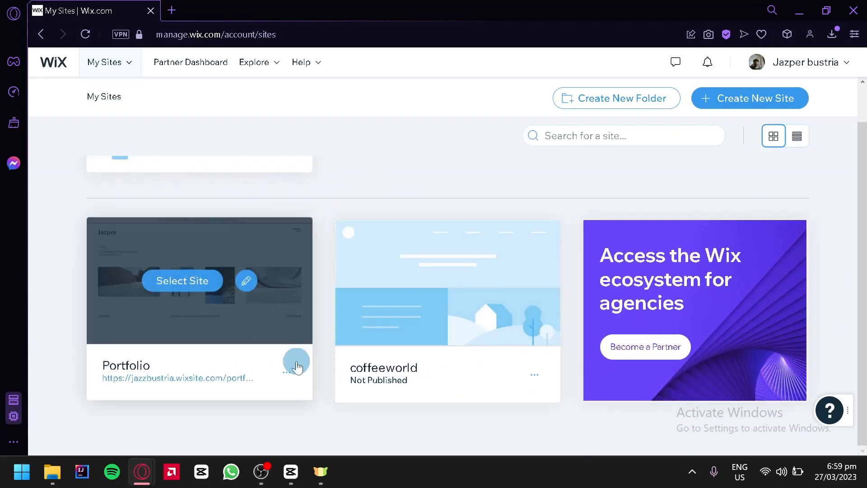
click(289, 375)
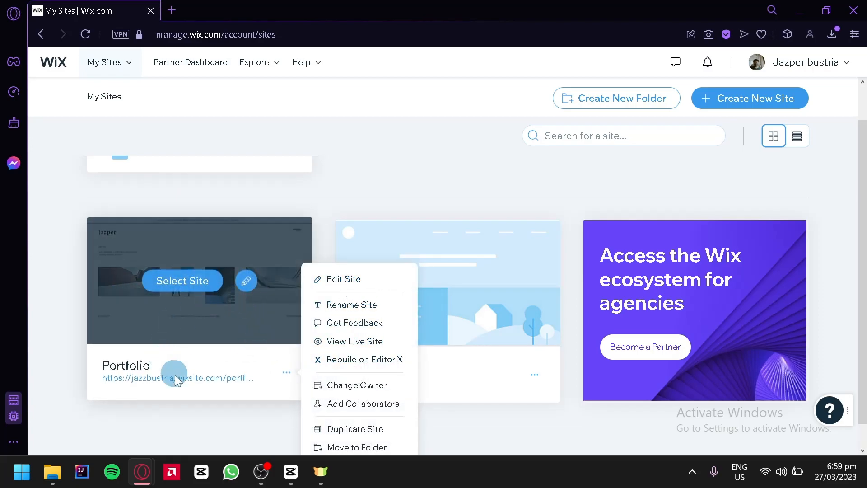
scroll(361, 280, down, 1)
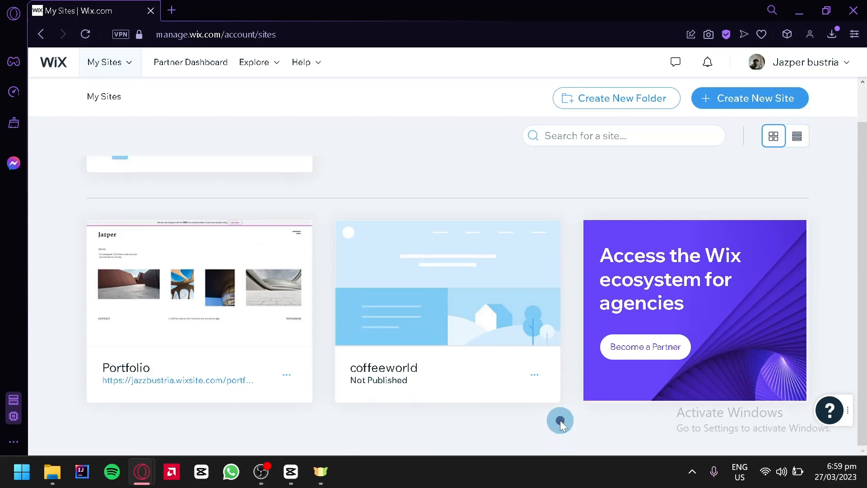
scroll(631, 180, up, 3)
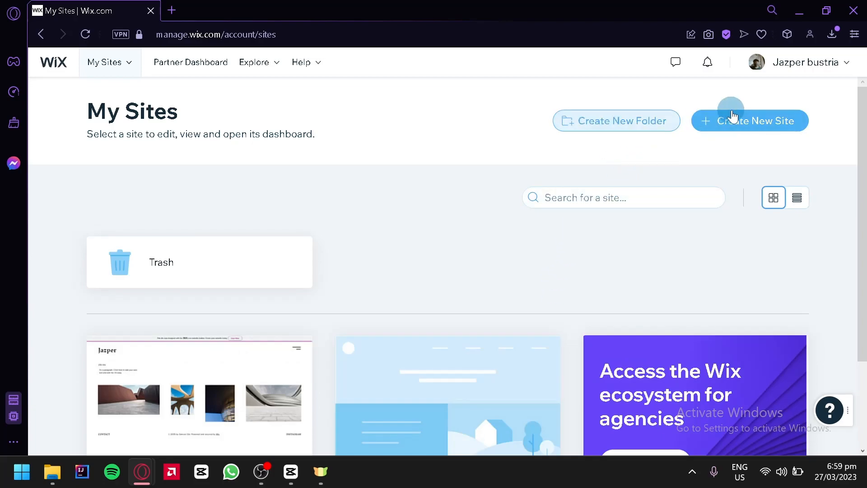
Step: Create a new site on the Wix platform and choose Online Clothing Store as the kind of website
click(740, 129)
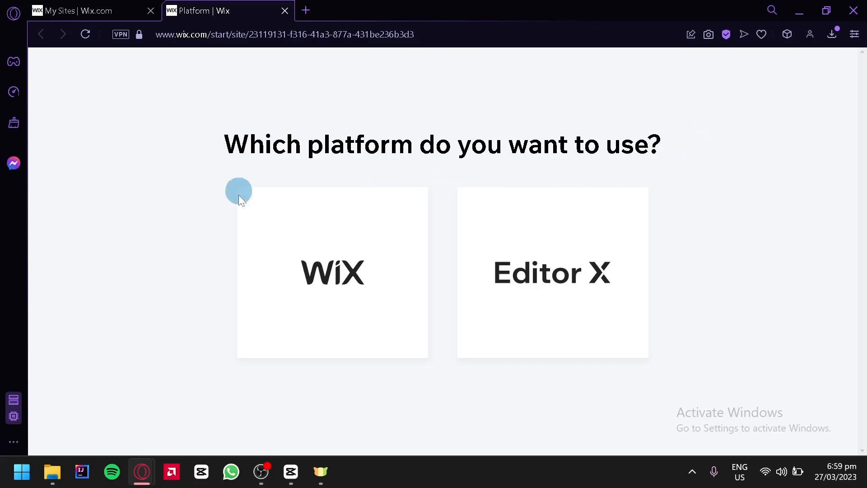
click(307, 274)
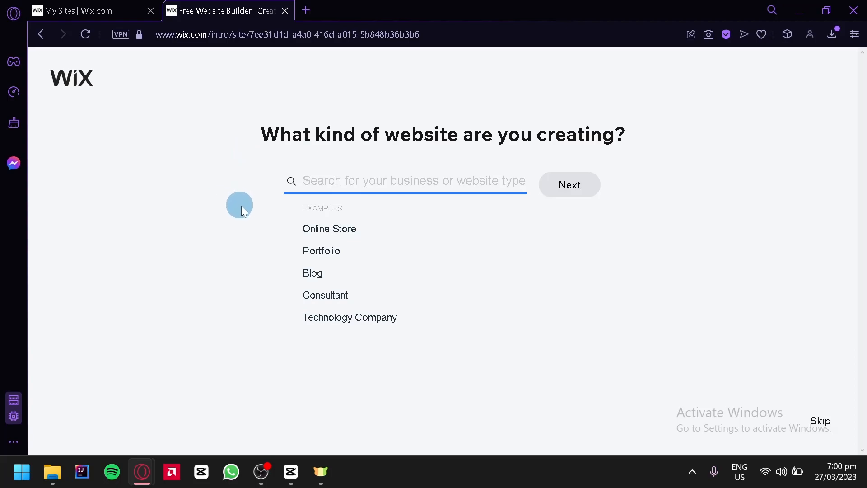
click(338, 232)
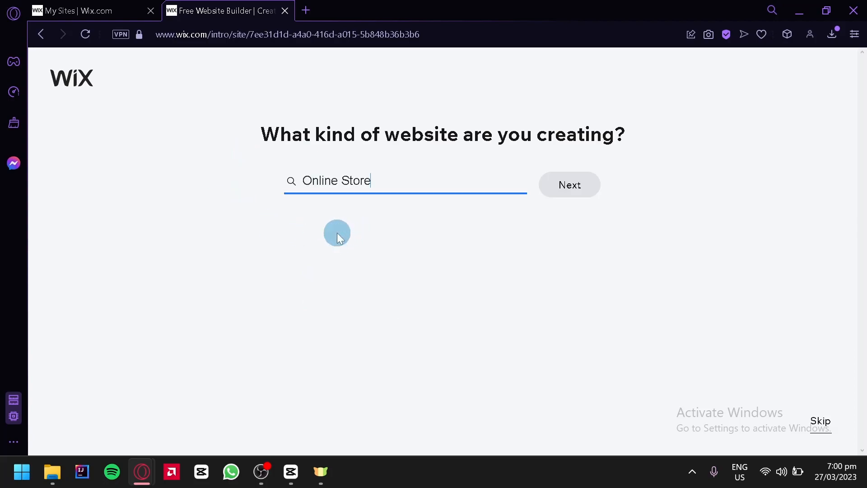
mouse_move(524, 203)
mouse_down()
mouse_move(531, 236)
mouse_move(527, 188)
mouse_up()
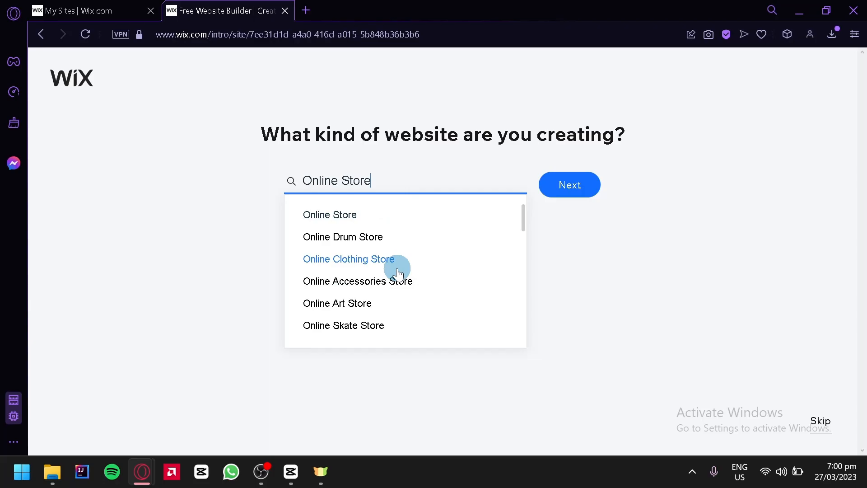
click(373, 266)
click(338, 195)
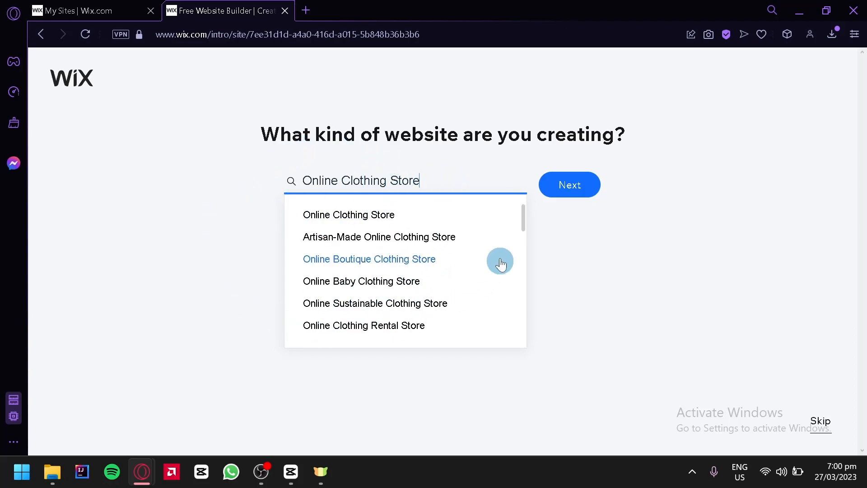
scroll(429, 253, down, 6)
scroll(355, 285, down, 5)
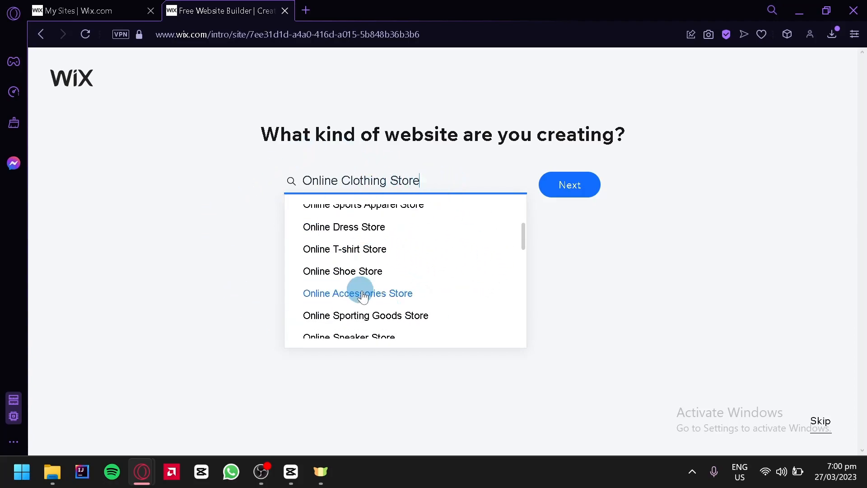
scroll(389, 271, up, 8)
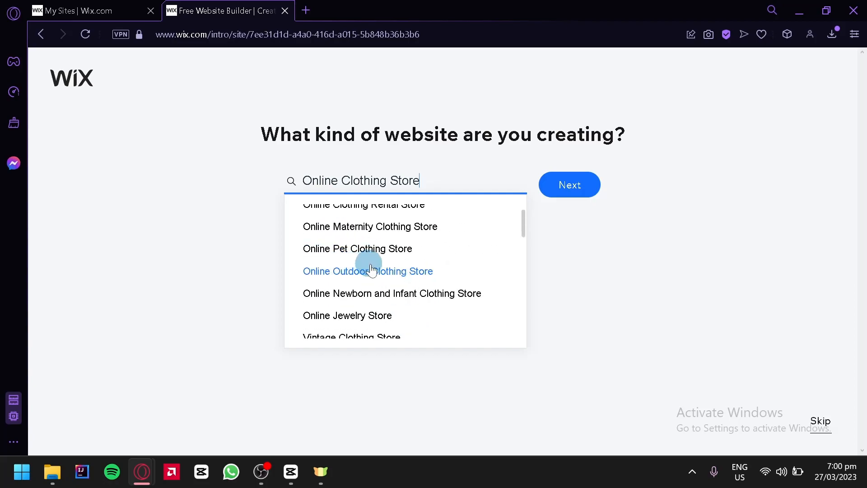
scroll(375, 280, up, 3)
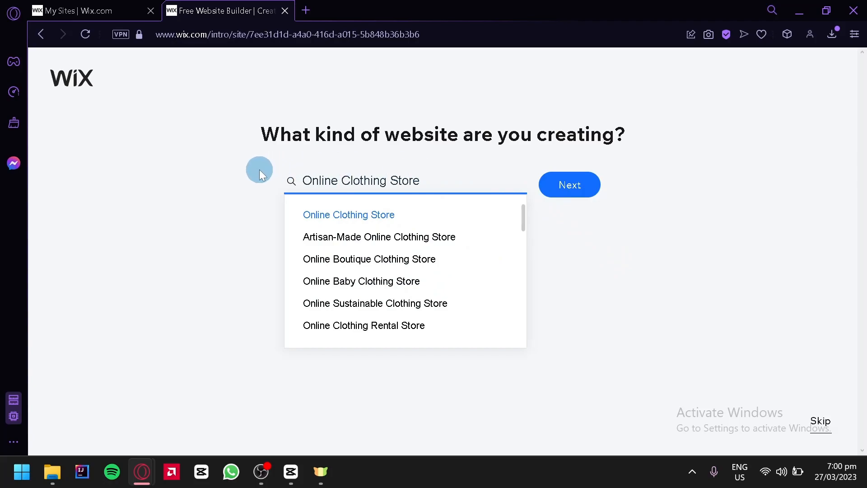
click(586, 187)
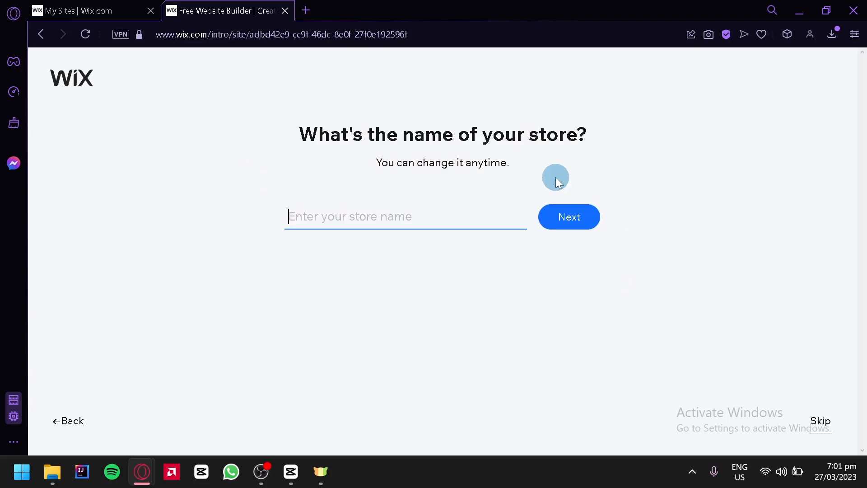
Step: Name the store ProductName and continue the setup
text(Produ)
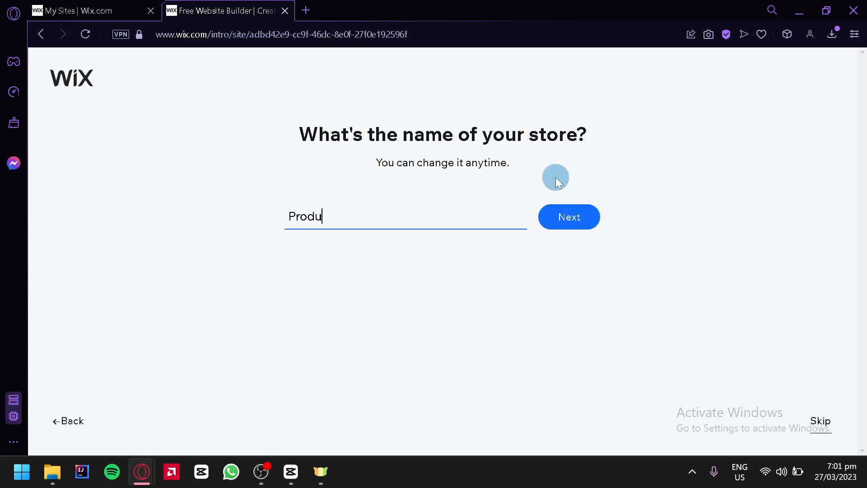
text(ctName)
click(555, 223)
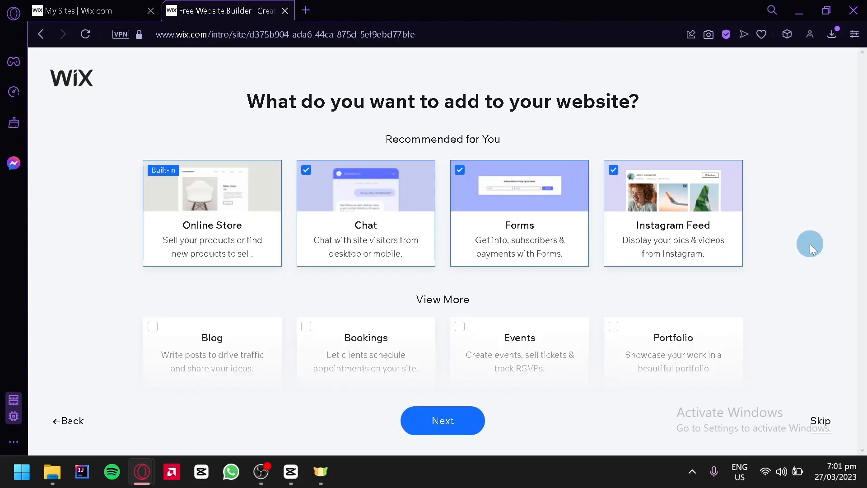
Step: Review the features offered for the website and continue with the preselected Chat, Forms and Instagram Feed
scroll(809, 243, down, 6)
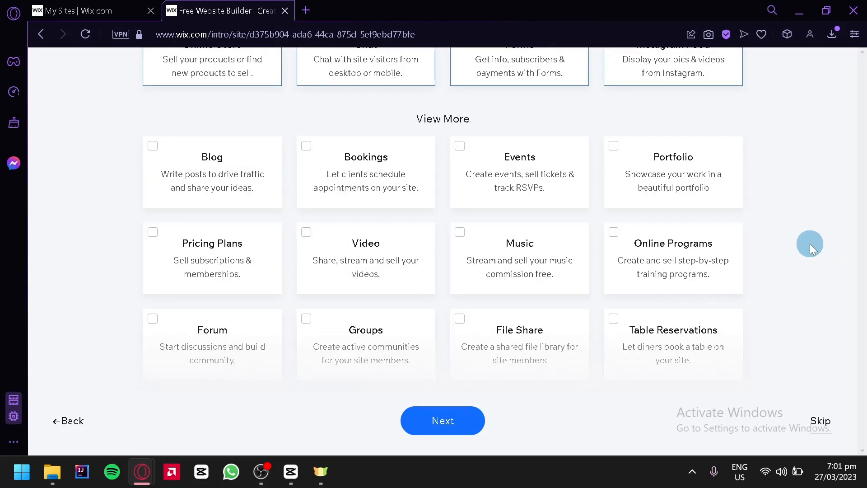
scroll(809, 243, up, 6)
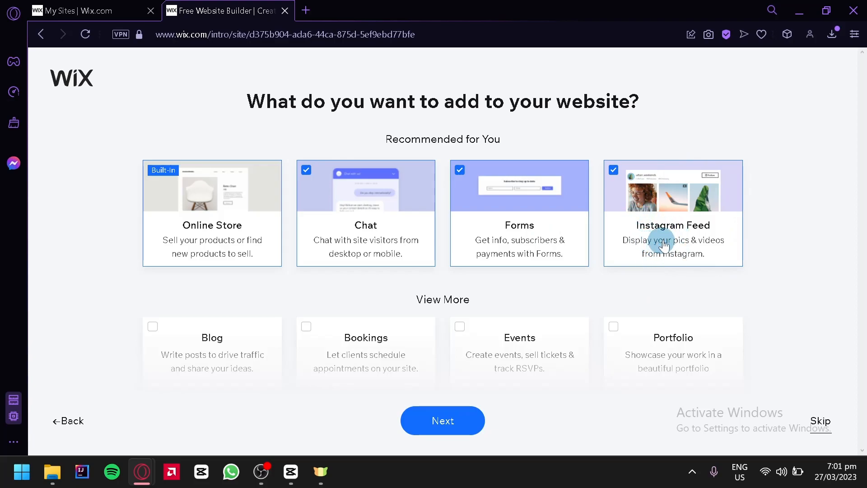
scroll(739, 262, down, 4)
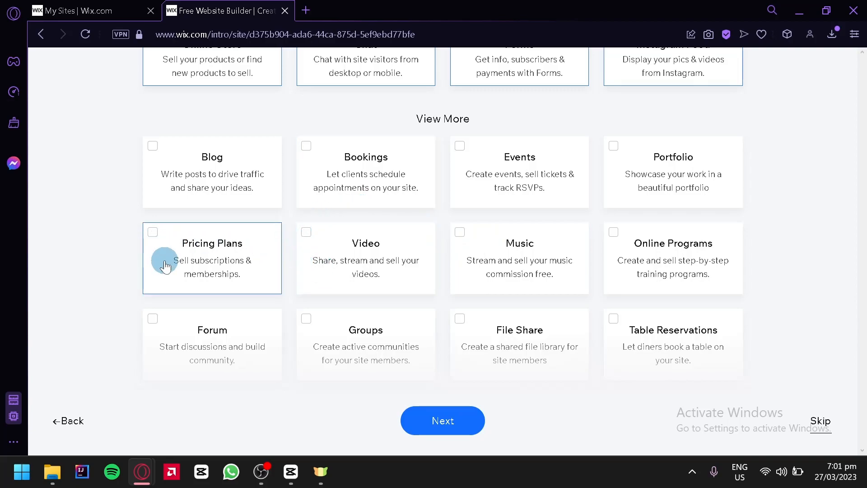
scroll(163, 258, down, 2)
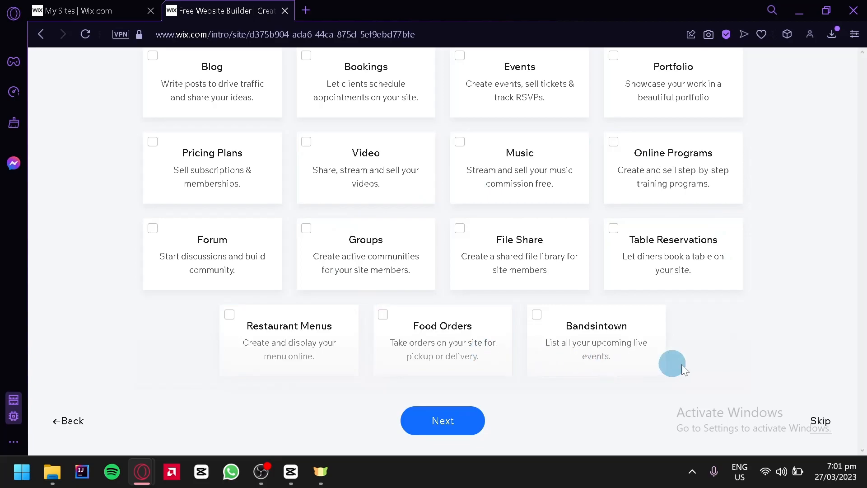
scroll(461, 170, up, 6)
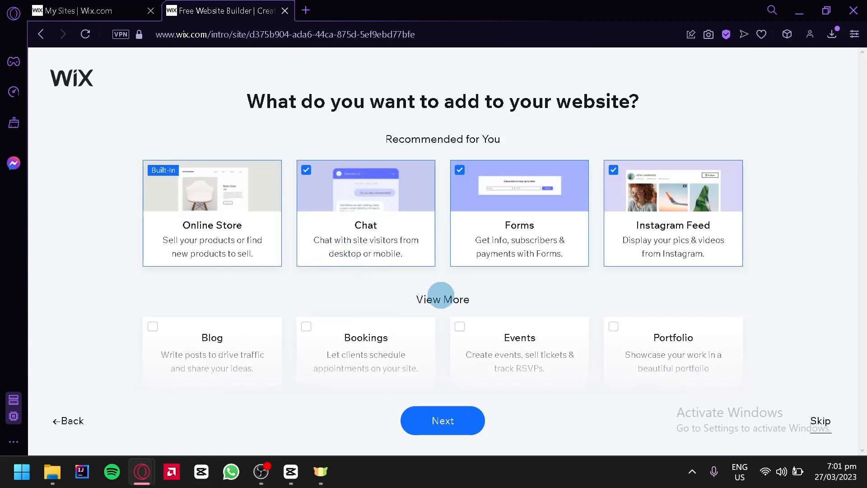
scroll(519, 289, down, 7)
scroll(500, 248, up, 2)
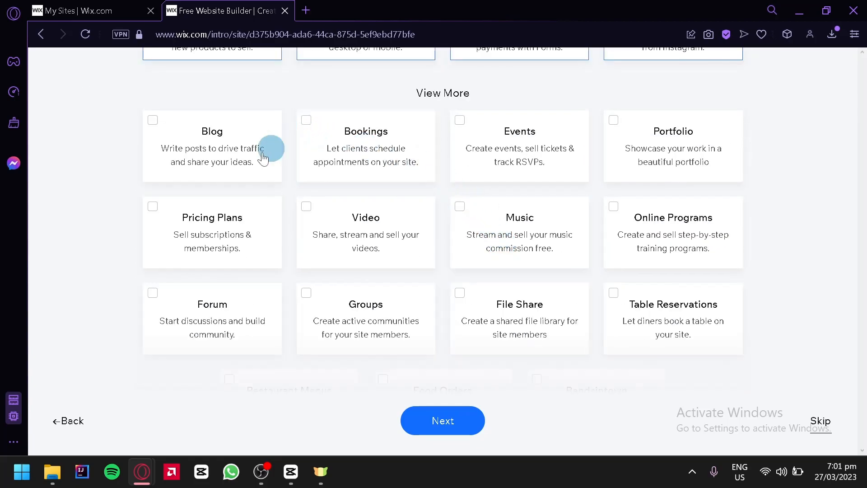
scroll(656, 208, up, 5)
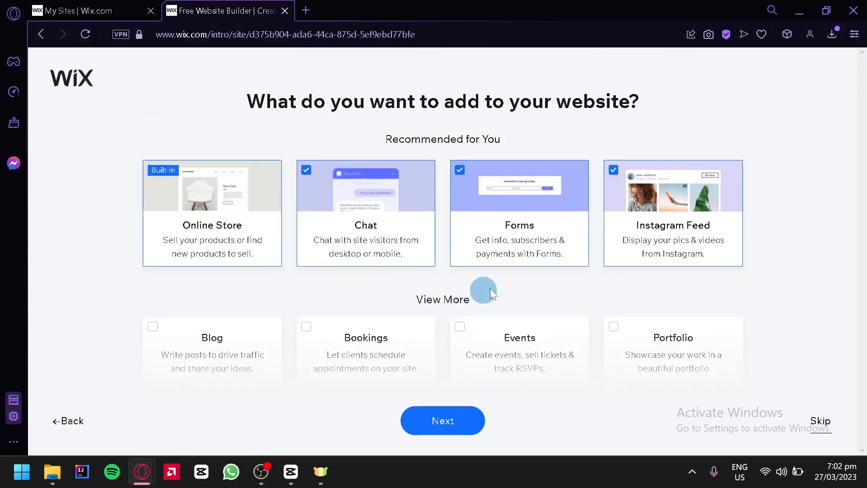
click(421, 427)
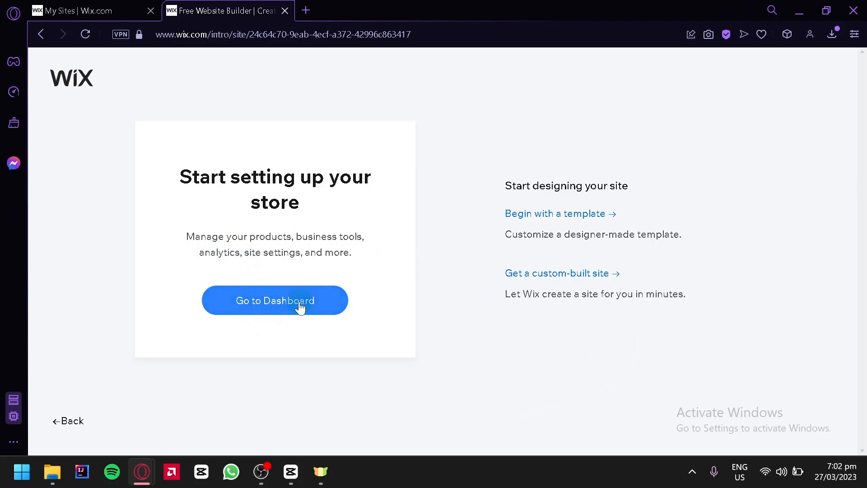
Step: Go to the new store's dashboard and open its list of store products
click(473, 346)
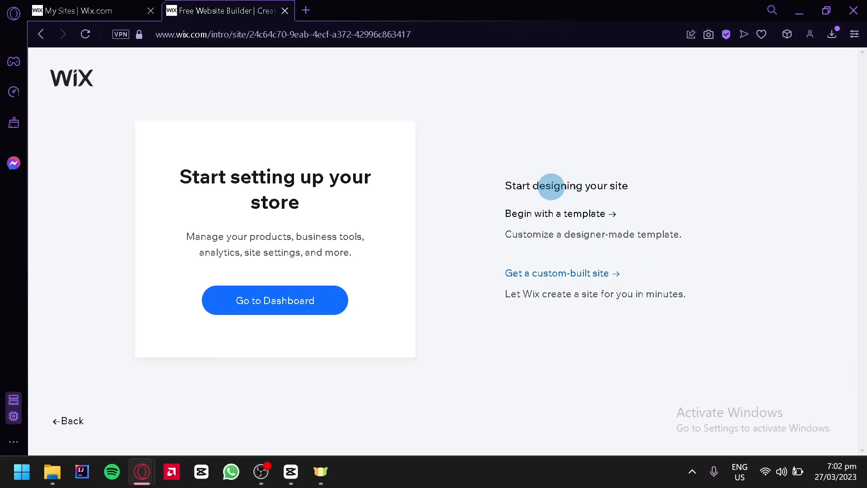
click(266, 317)
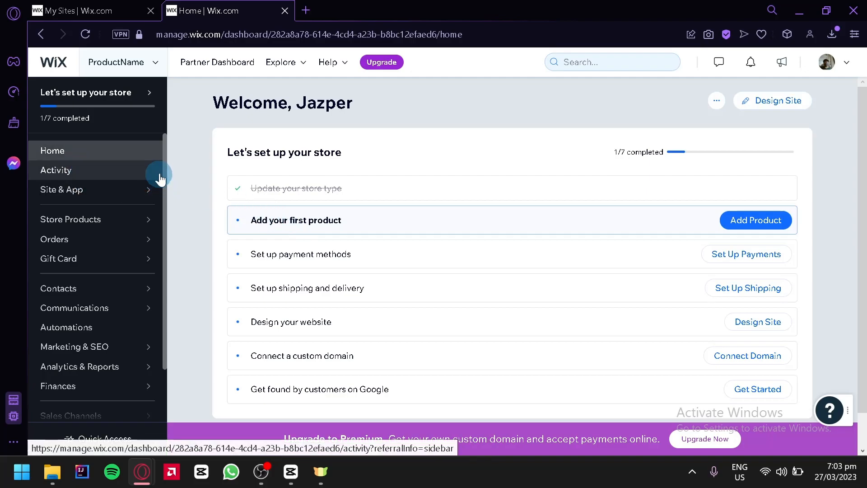
drag(165, 171, 111, 168)
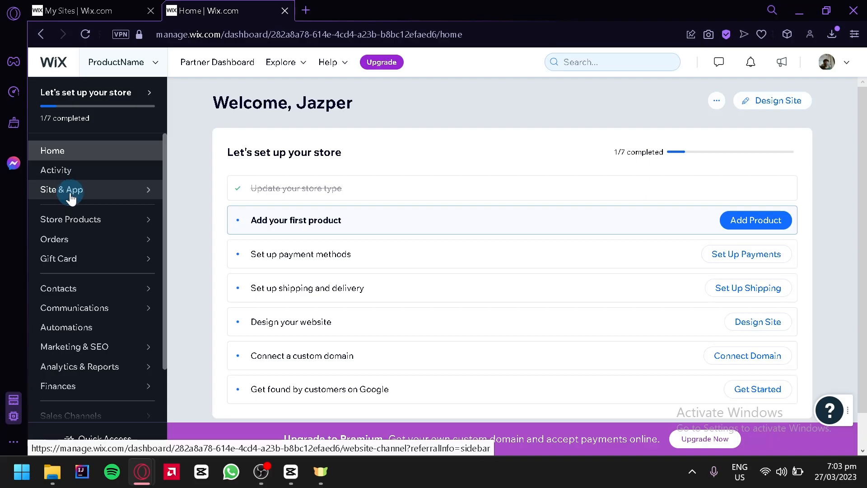
click(97, 233)
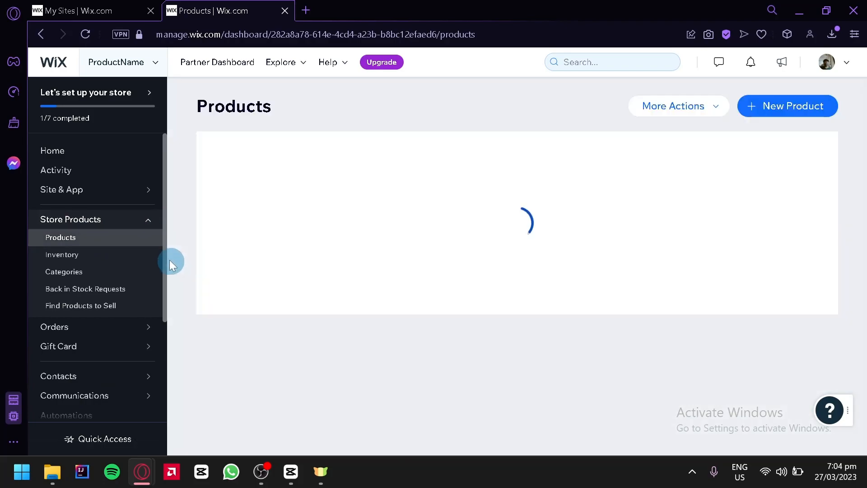
Step: Look through the dashboard sections and the product list, dismissing the tip about physical or digital products
drag(165, 262, 164, 343)
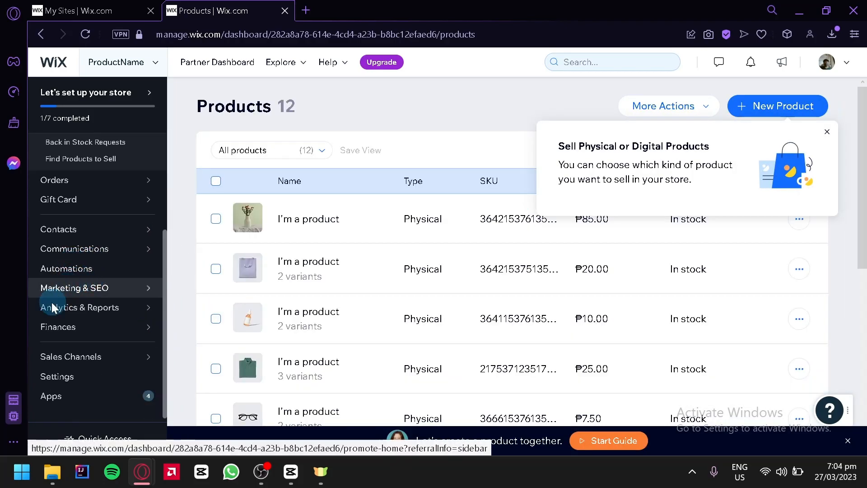
scroll(136, 244, up, 3)
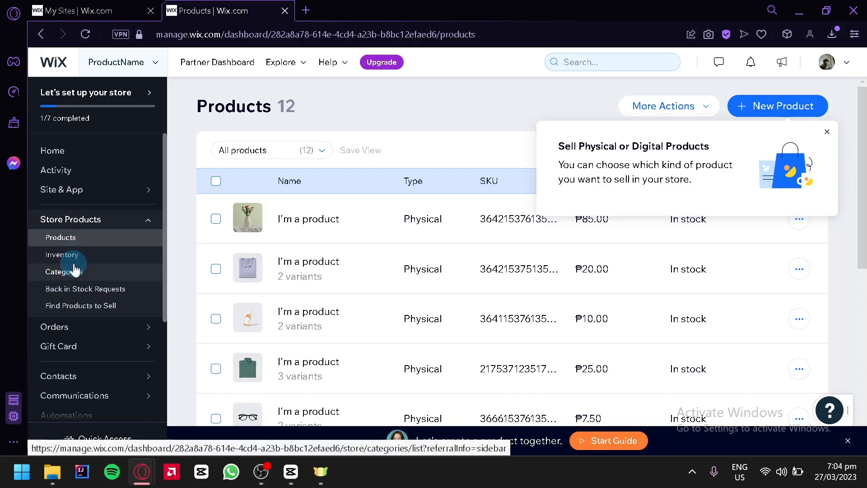
click(828, 132)
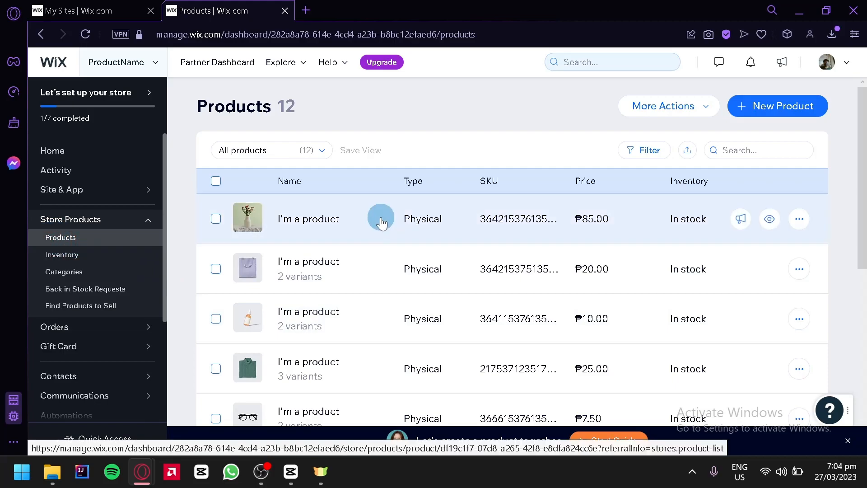
scroll(374, 220, down, 2)
scroll(389, 225, up, 2)
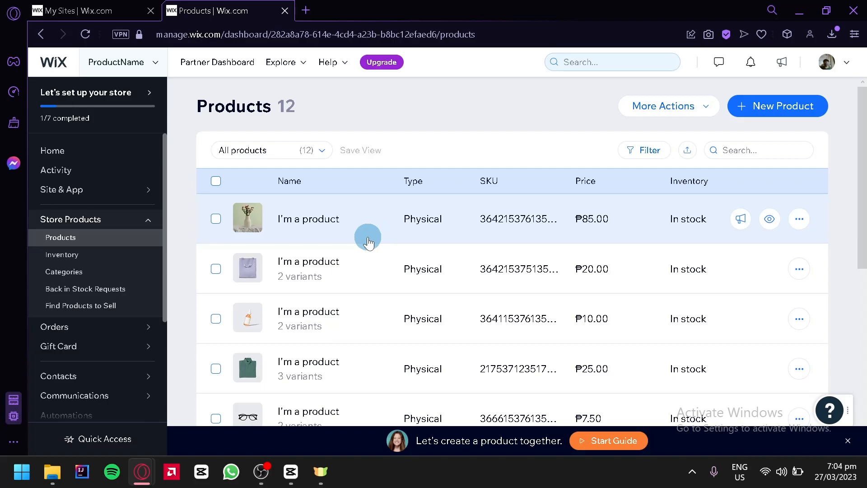
scroll(369, 243, down, 5)
scroll(369, 243, up, 5)
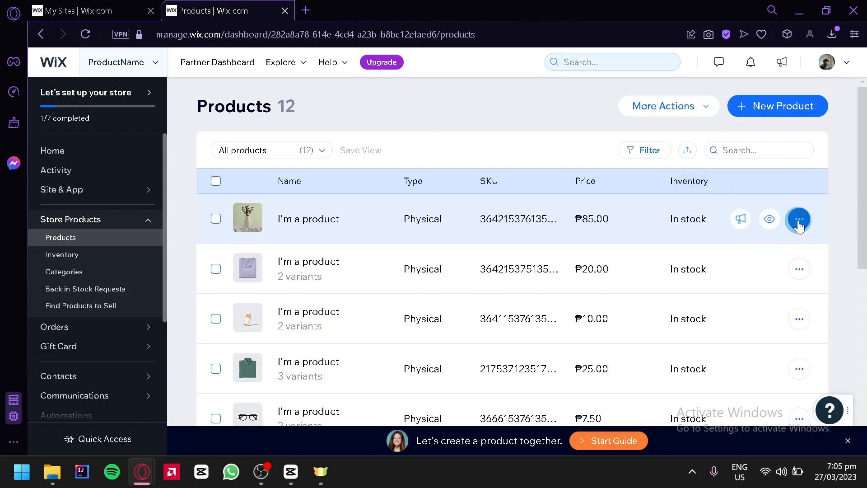
Step: Open the first product, the flower vase, for editing and look over its product page
click(799, 220)
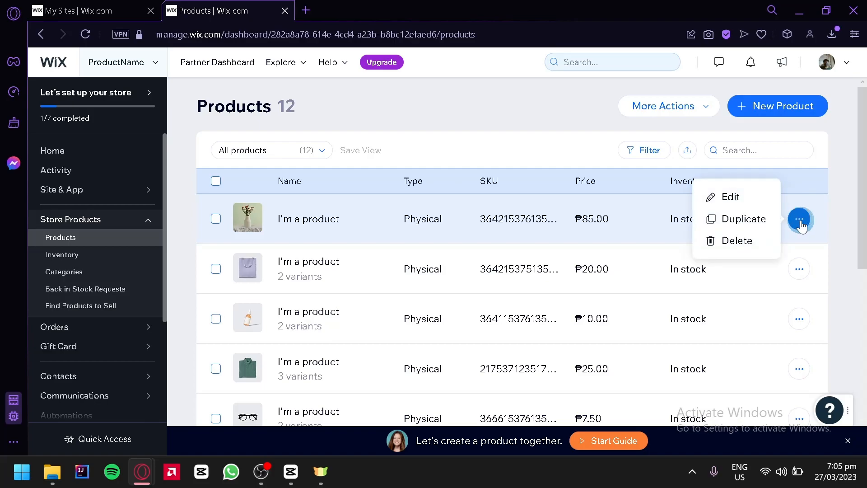
click(741, 197)
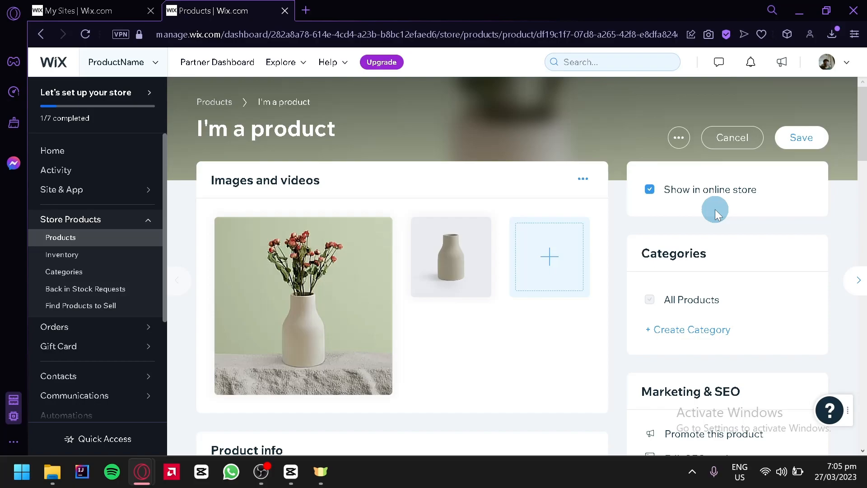
drag(863, 141, 863, 206)
drag(298, 271, 195, 271)
scroll(339, 212, up, 5)
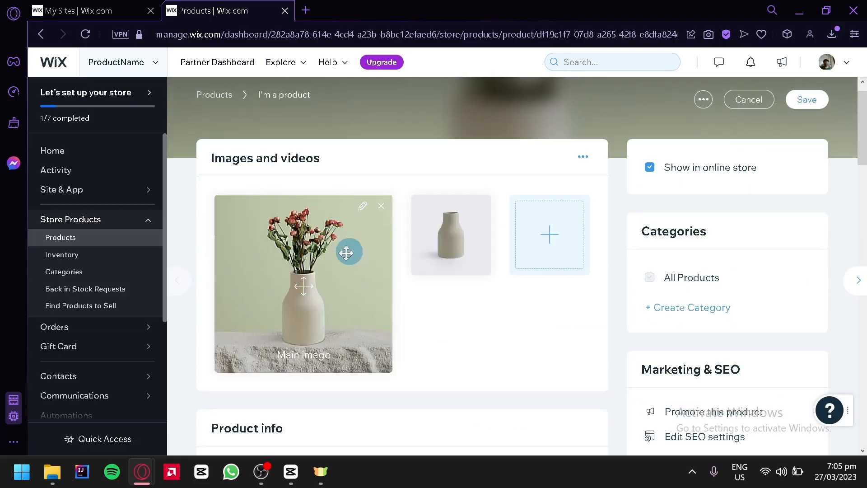
Step: Rename the flower vase product to "Cermaic Flower vase" in its basic info
scroll(351, 254, down, 2)
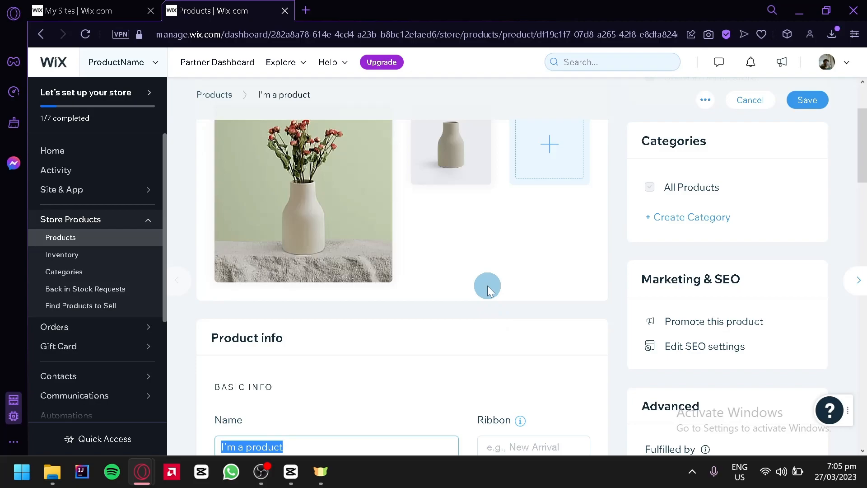
text(Cermaic Flower vase)
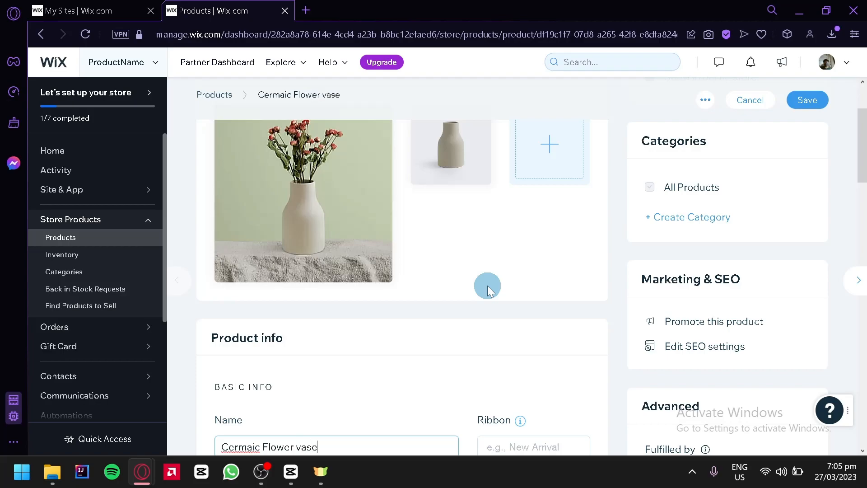
scroll(487, 286, down, 3)
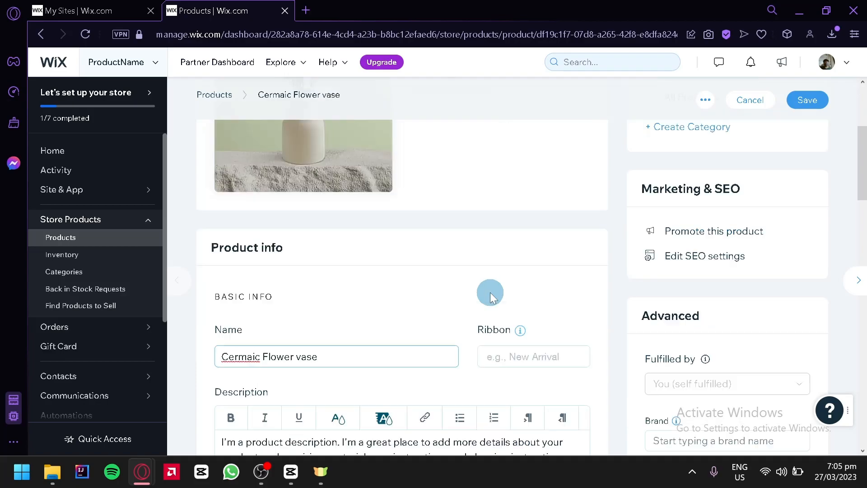
scroll(367, 217, up, 3)
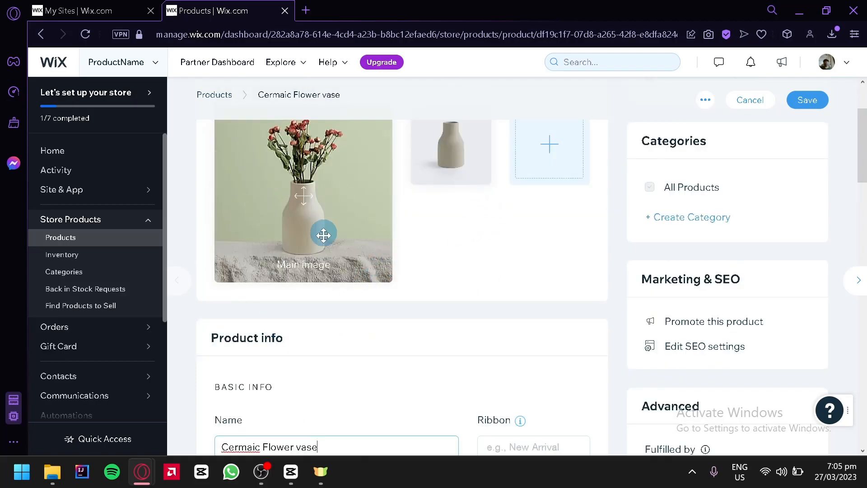
Step: Look over the product's description and its additional info sections for product, return and shipping details
scroll(327, 213, down, 3)
click(352, 373)
scroll(352, 378, down, 2)
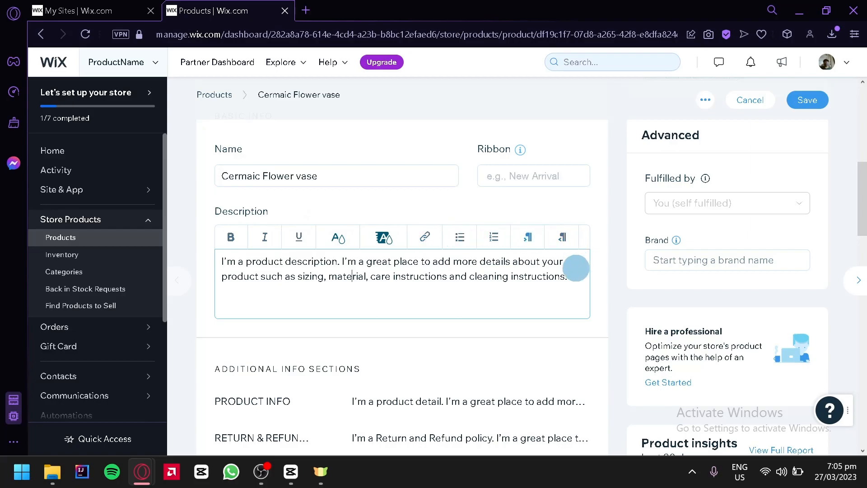
scroll(575, 259, down, 2)
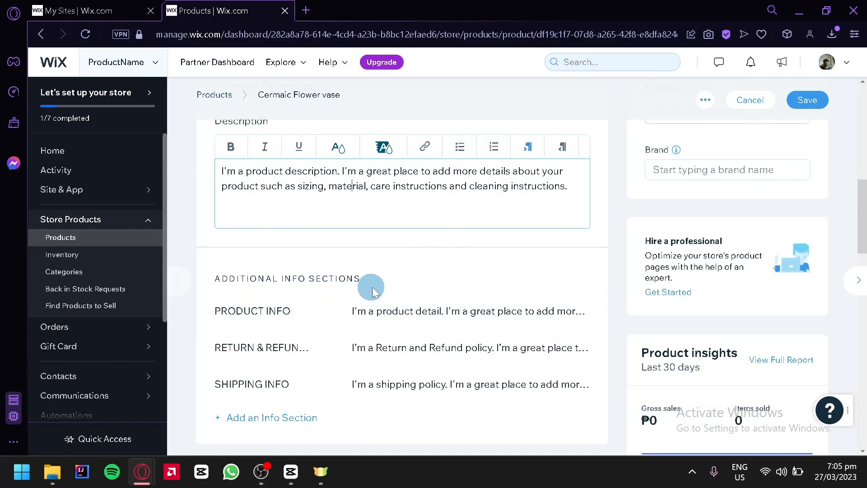
scroll(441, 292, down, 2)
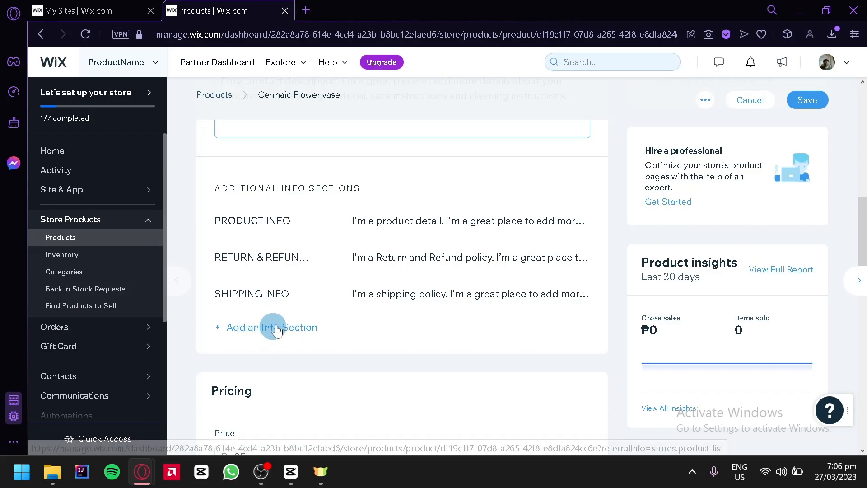
Step: Set the product's price to ₱100 and put it on sale with a 5% discount
scroll(260, 342, down, 2)
scroll(397, 209, down, 4)
scroll(394, 211, up, 2)
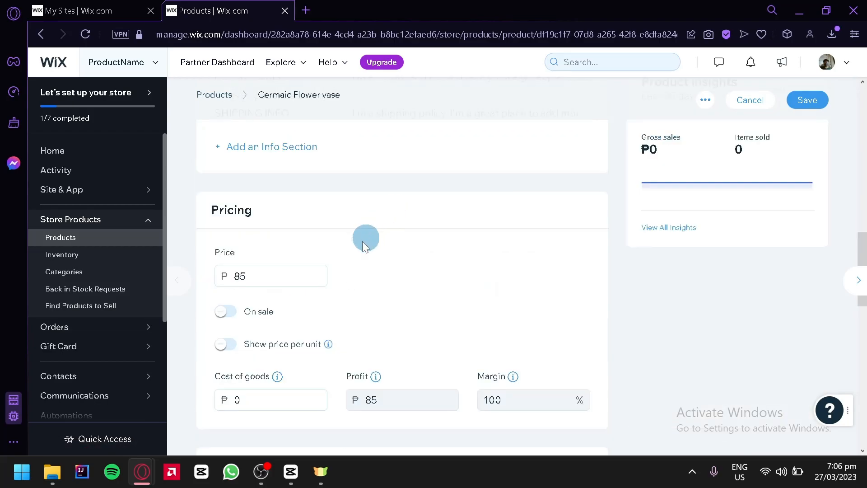
click(261, 277)
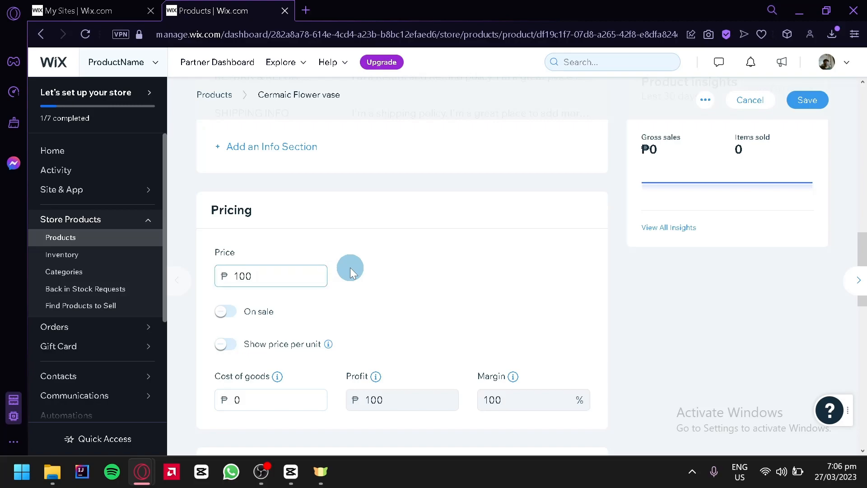
click(234, 318)
drag(217, 371, 243, 368)
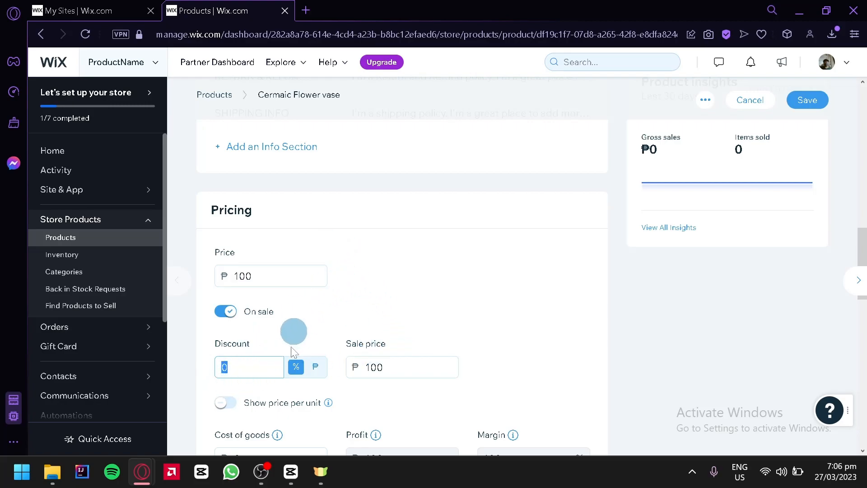
text(5)
click(473, 300)
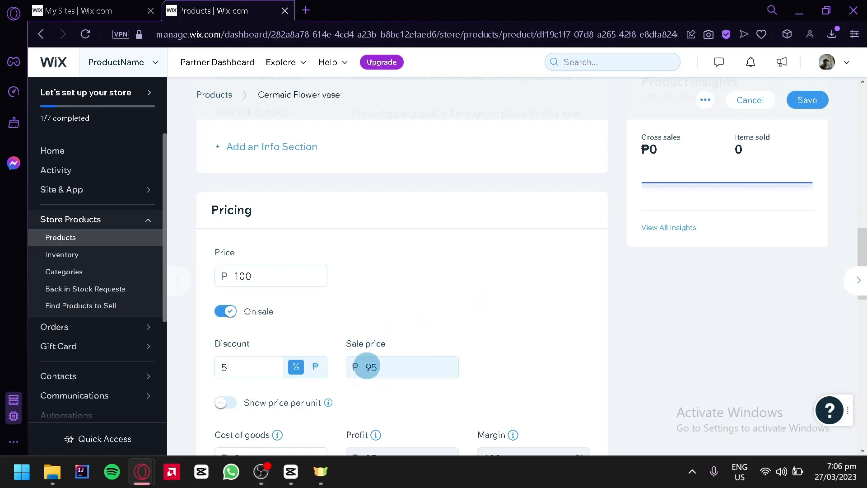
Step: Turn on the price-per-unit display to view its quantity and base unit fields, and switch it off again
scroll(435, 317, down, 2)
click(226, 312)
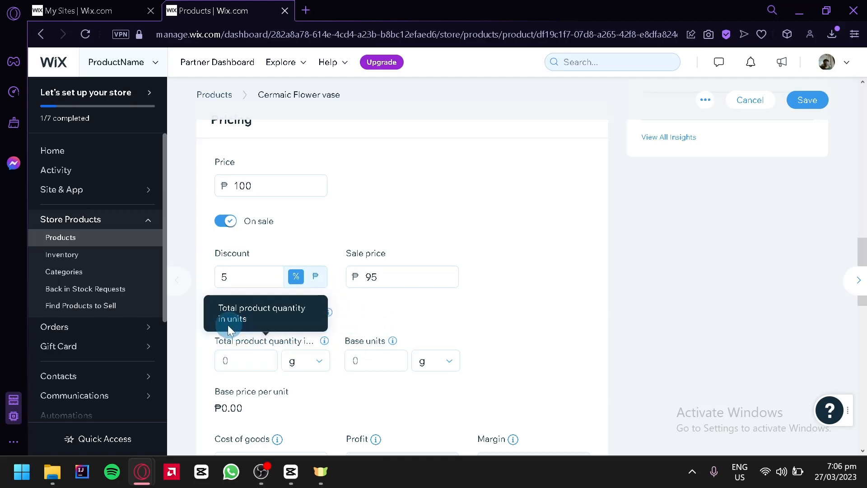
click(224, 312)
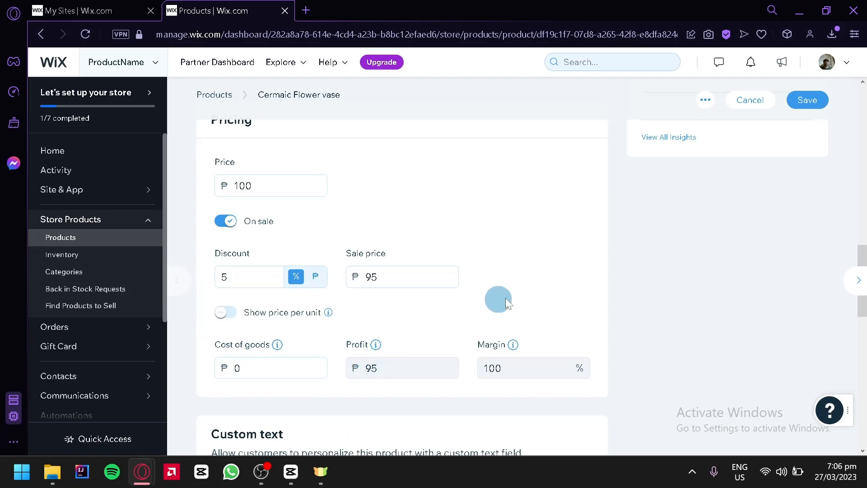
Step: Set the product's cost of goods to ₱50 and check the profit and margin in the pricing section
scroll(540, 356, down, 2)
click(255, 270)
drag(255, 270, 226, 275)
text(50)
click(318, 323)
scroll(339, 294, up, 15)
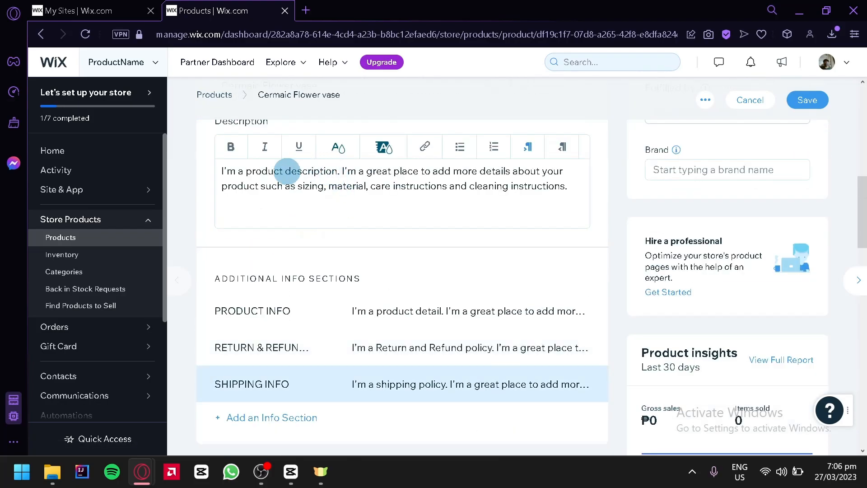
scroll(369, 231, down, 5)
scroll(368, 226, down, 10)
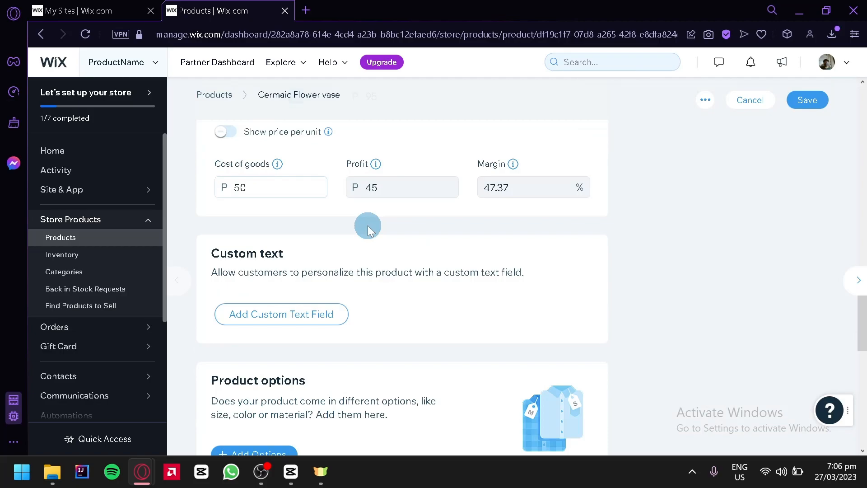
scroll(411, 260, up, 2)
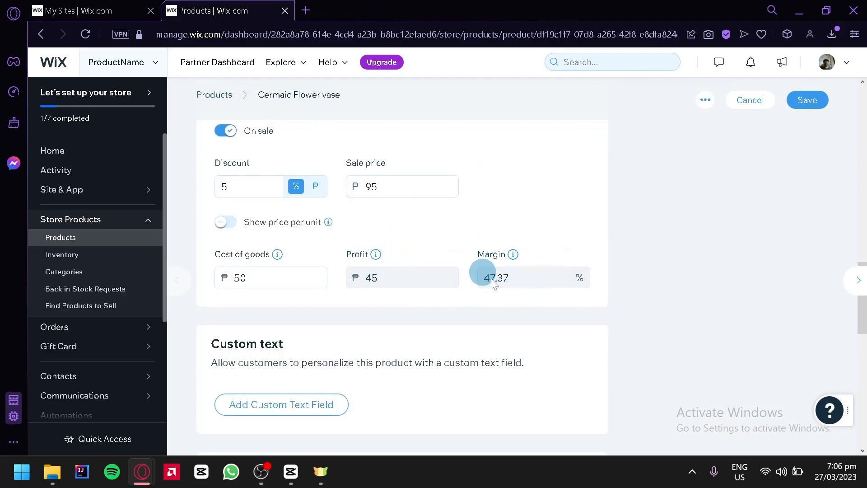
Step: Add a custom text field to the product to view its title and character limit settings, and delete it again
scroll(517, 286, down, 2)
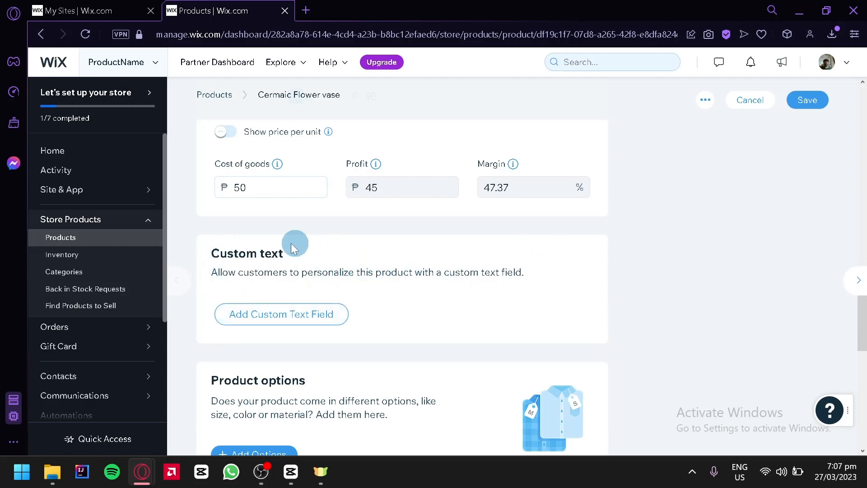
click(318, 314)
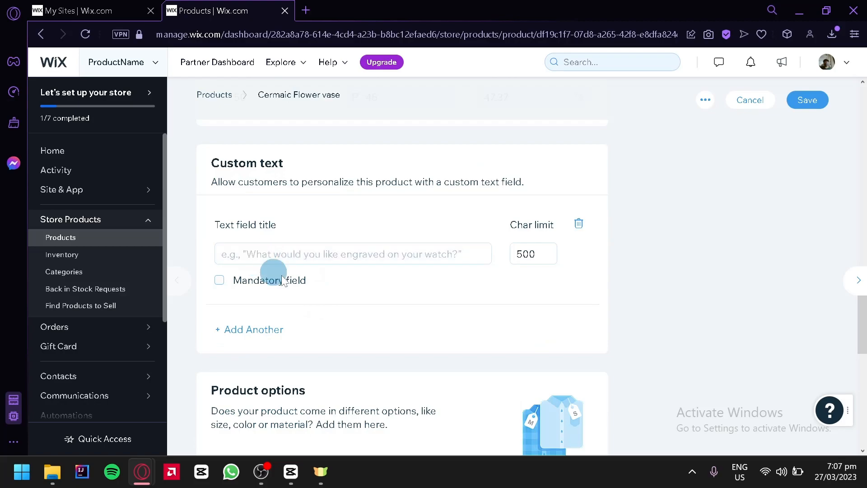
click(264, 251)
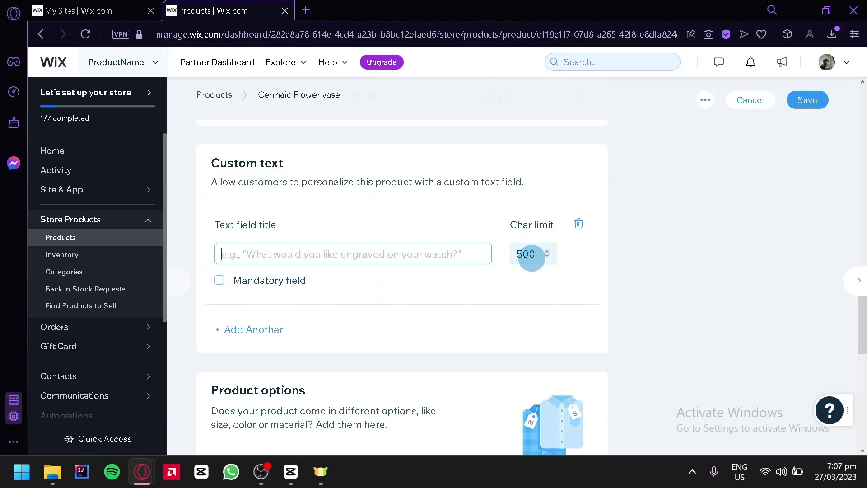
click(232, 326)
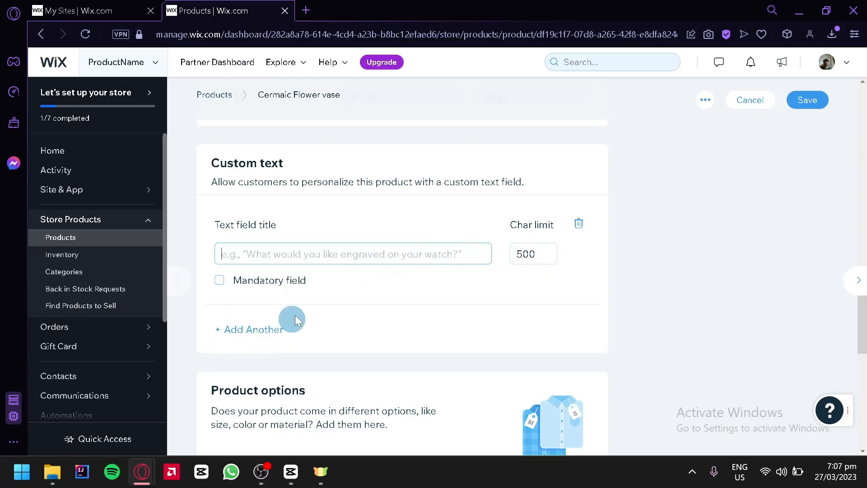
click(325, 244)
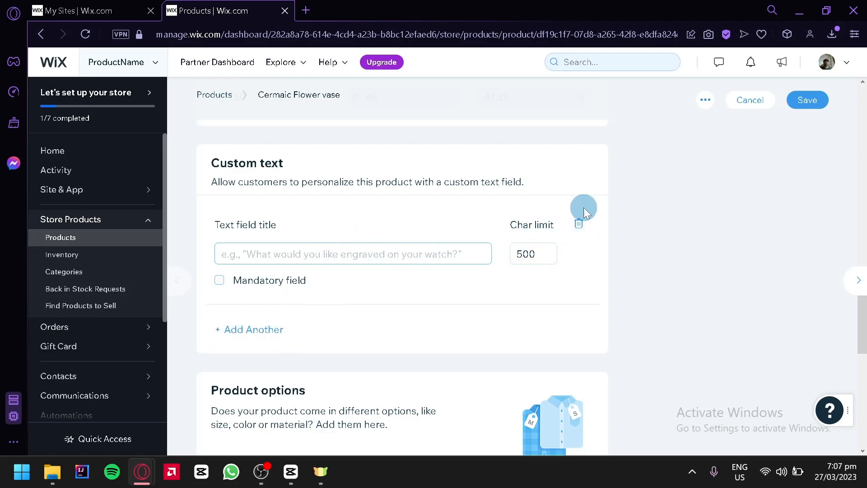
click(580, 225)
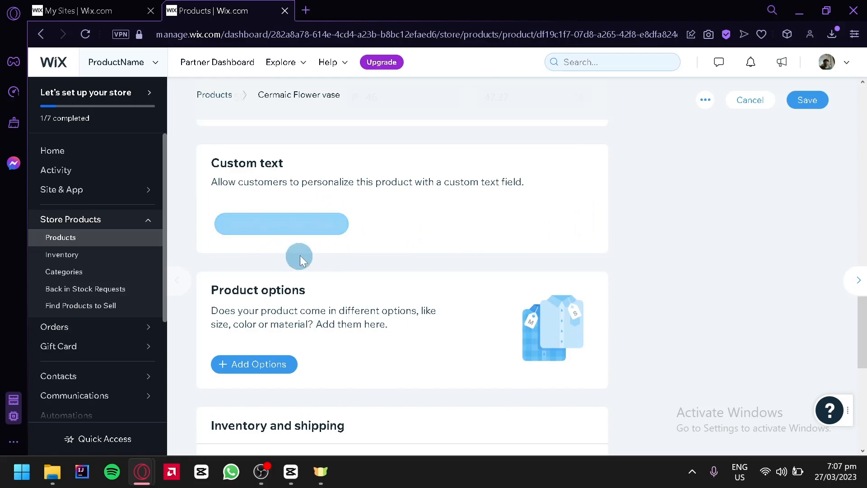
Step: Start a new product option named Color and have it shown as Color on the product page
scroll(251, 269, down, 2)
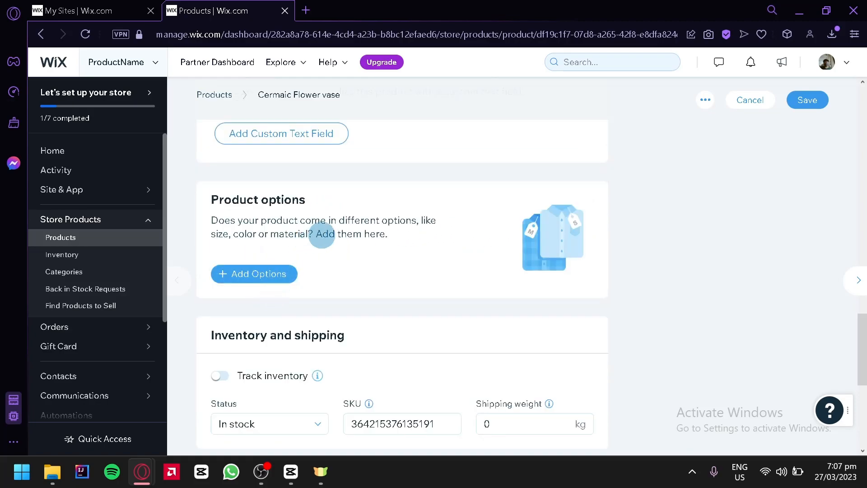
click(261, 284)
click(396, 207)
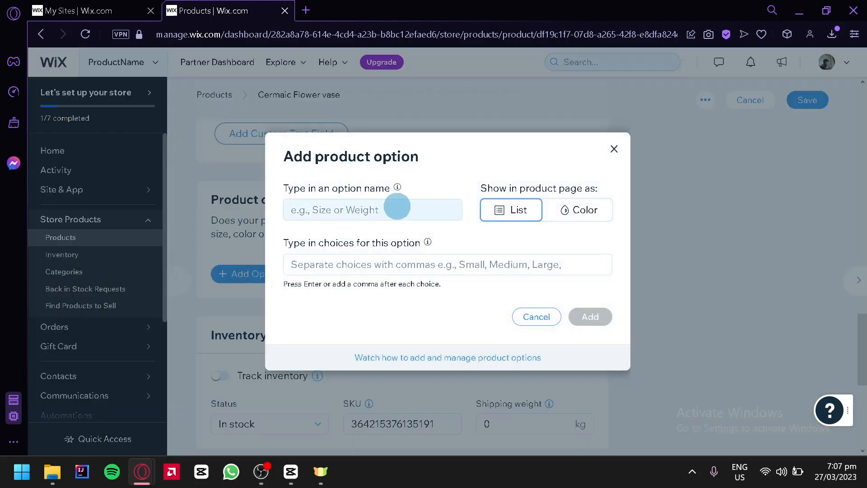
click(408, 208)
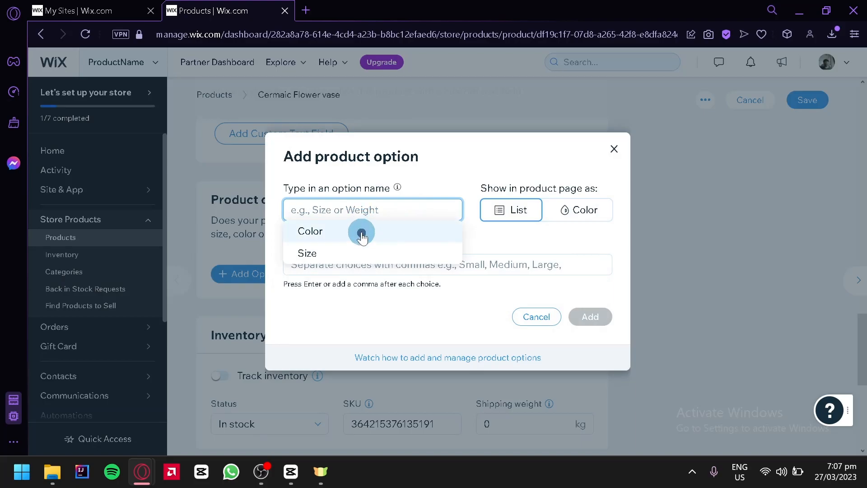
click(361, 233)
click(595, 219)
Step: Give the Color option the choices Black, White and Purple and add it to the product
click(475, 264)
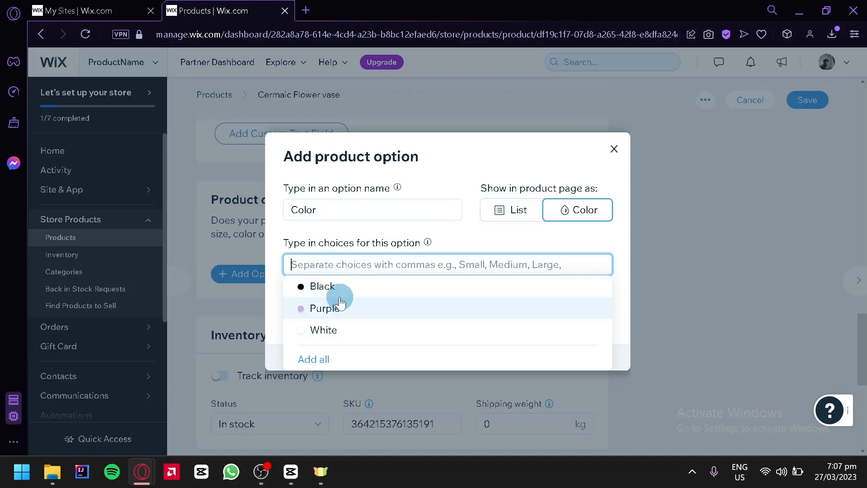
click(332, 289)
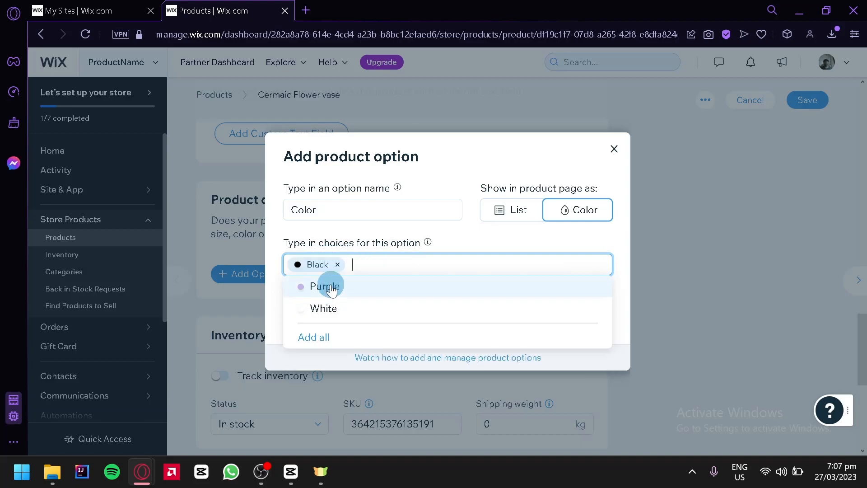
click(338, 311)
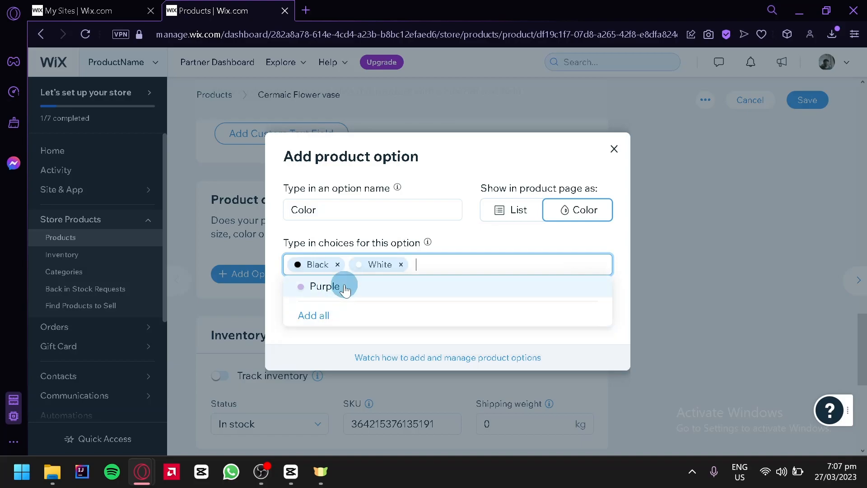
click(344, 287)
click(529, 264)
click(600, 316)
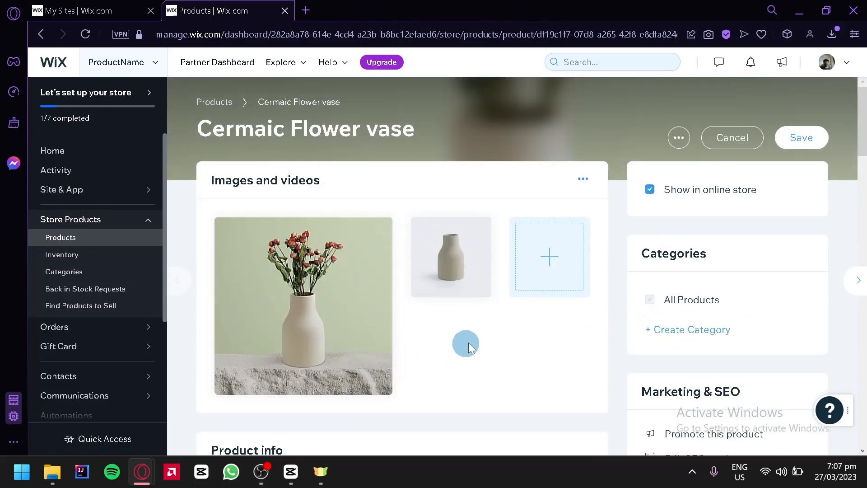
Step: Turn on inventory tracking for the product with an inventory of 50 and set its shipping weight to 2 kg
scroll(498, 334, down, 20)
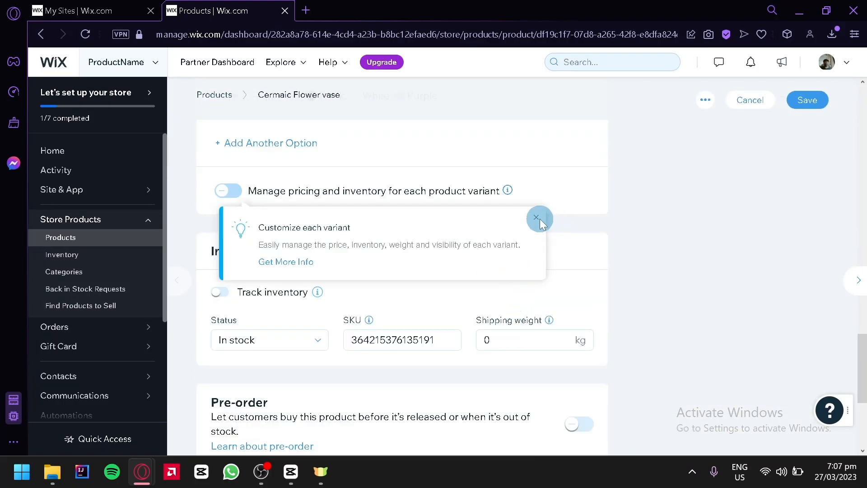
click(538, 212)
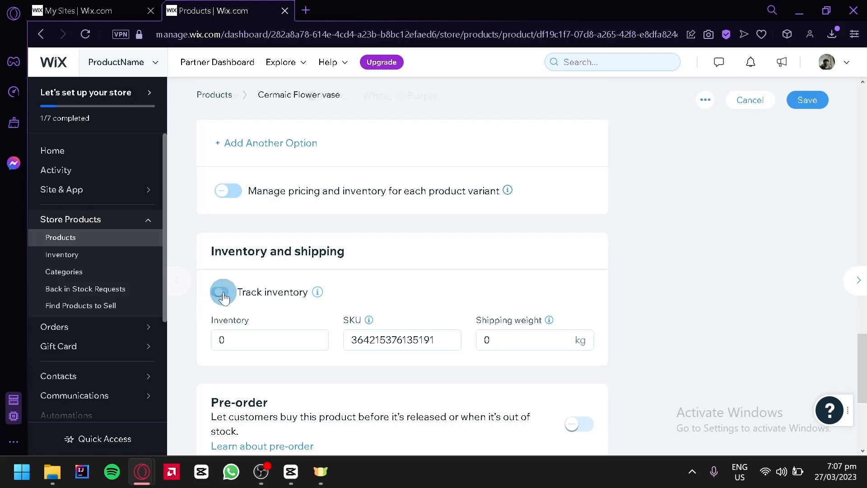
click(247, 335)
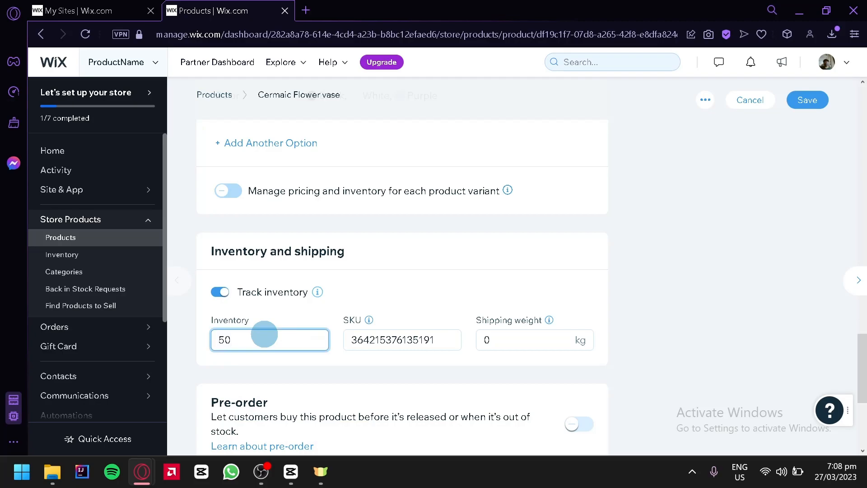
click(551, 334)
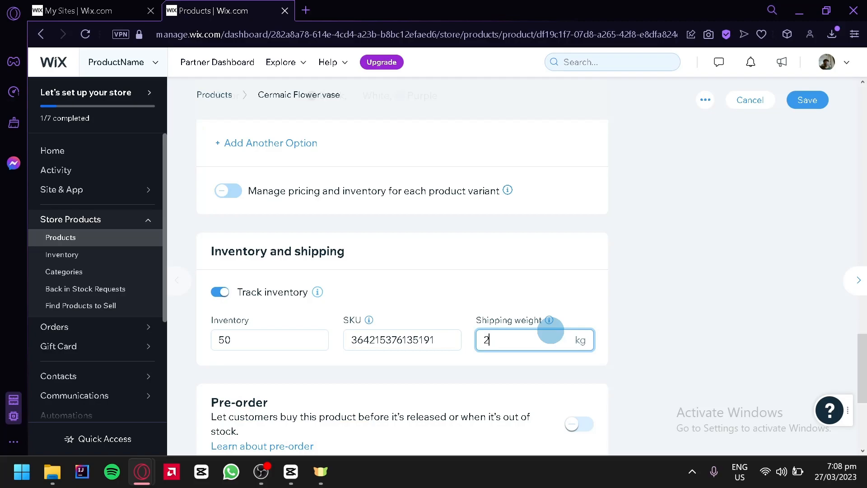
click(630, 306)
Step: Look over the Pre-order and Subscriptions sections at the end of the product page
scroll(630, 306, down, 2)
scroll(631, 307, down, 2)
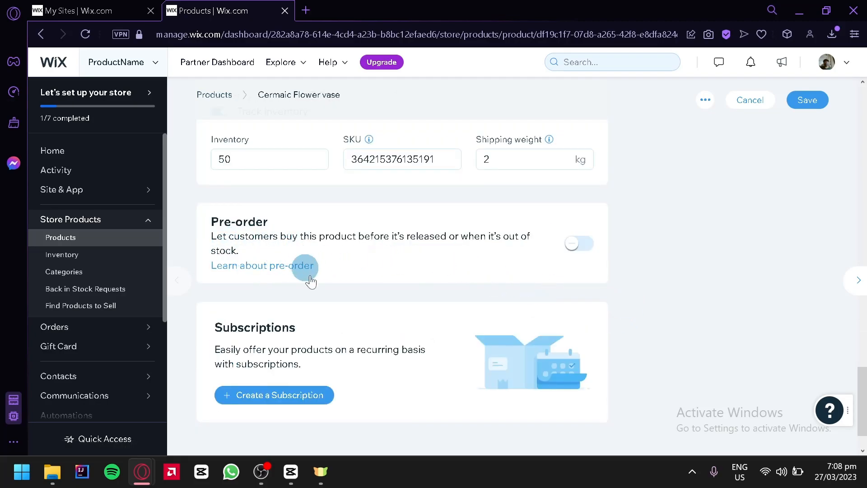
scroll(307, 276, down, 1)
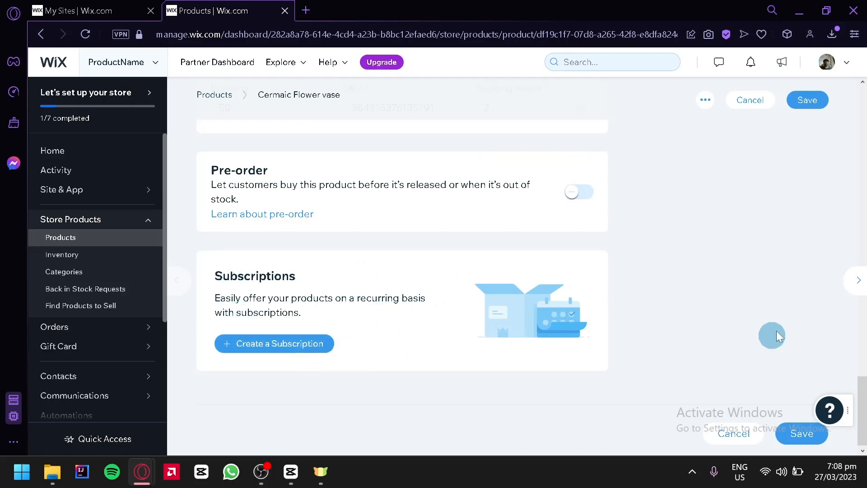
Step: Check the image and video options of the flower vase product and save the product
scroll(772, 335, up, 10)
click(583, 178)
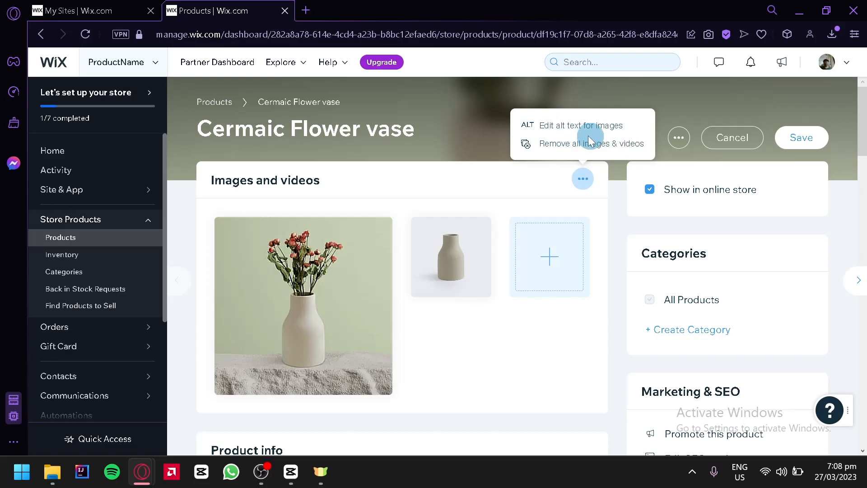
click(580, 182)
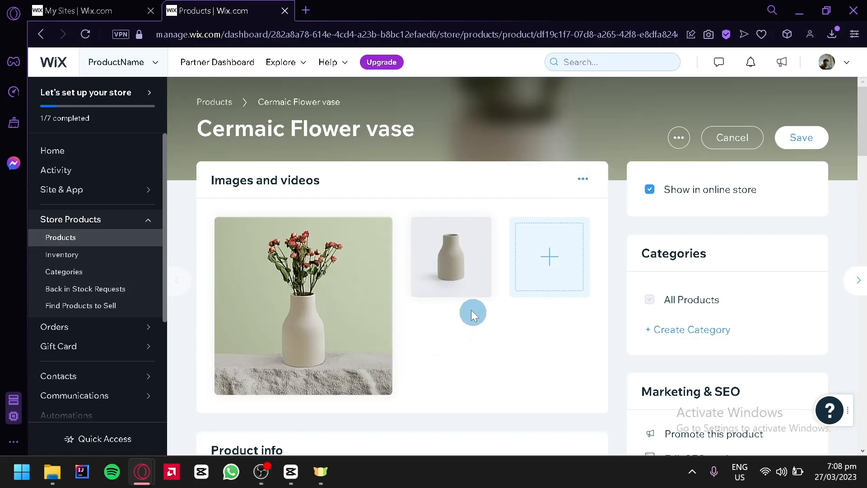
click(555, 256)
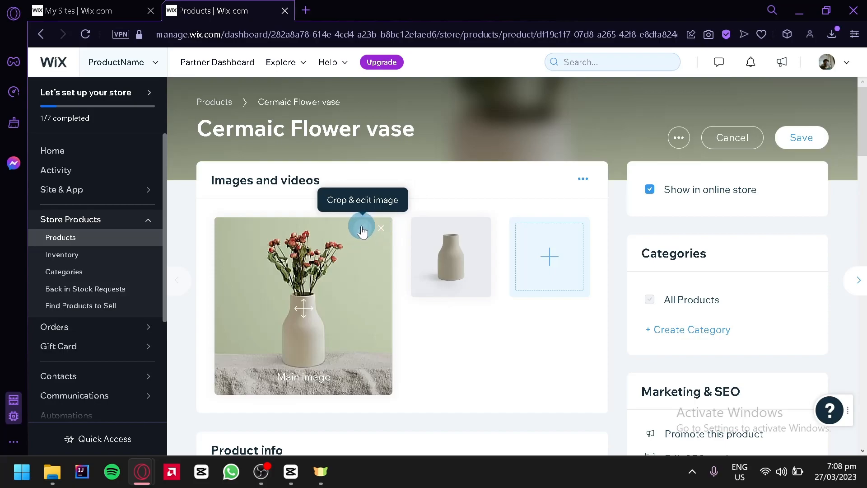
scroll(506, 317, down, 5)
scroll(506, 317, up, 5)
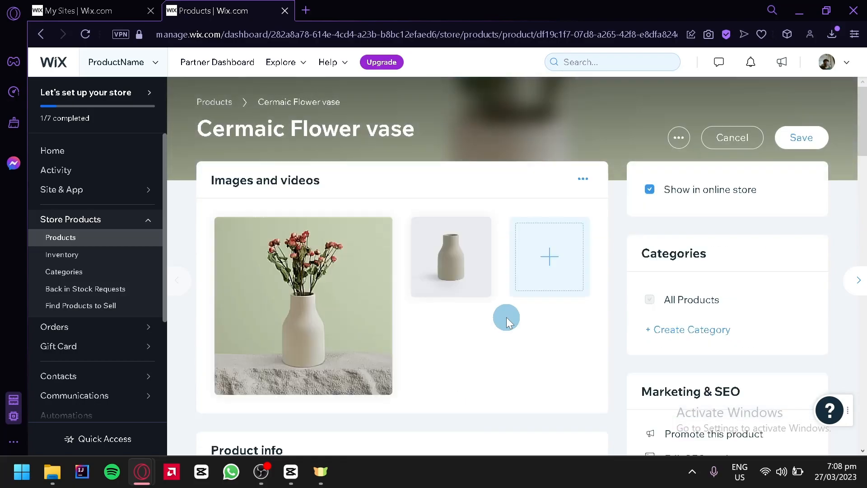
scroll(506, 317, down, 5)
scroll(424, 336, up, 5)
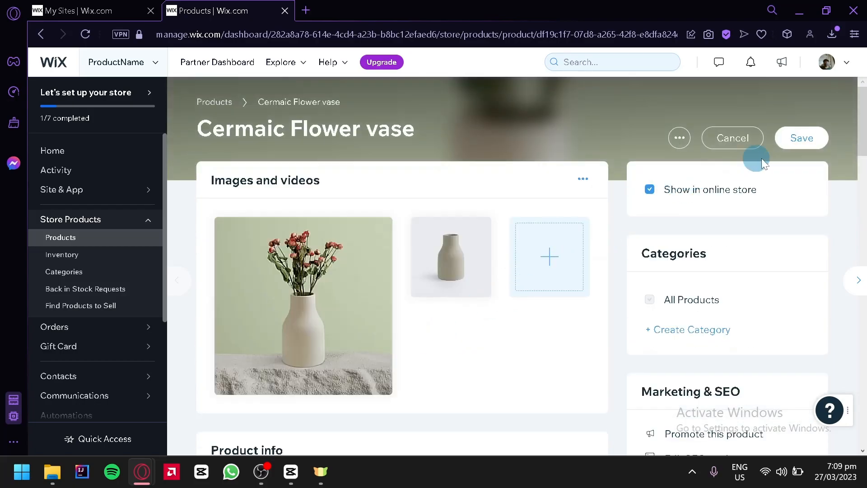
click(808, 142)
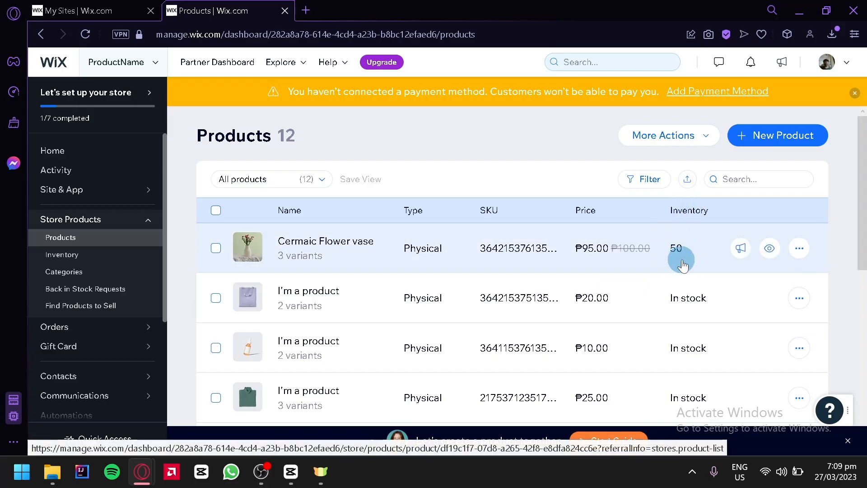
Step: View the additional actions offered for the store's products and look over the product list
click(709, 143)
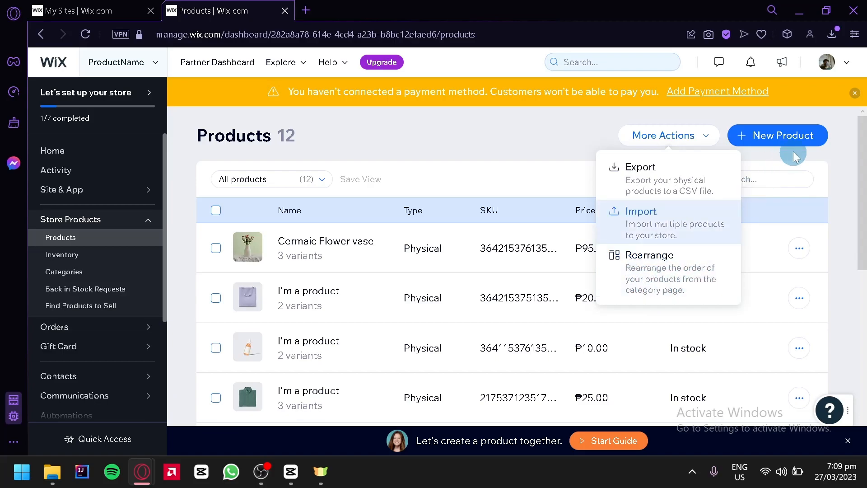
click(822, 170)
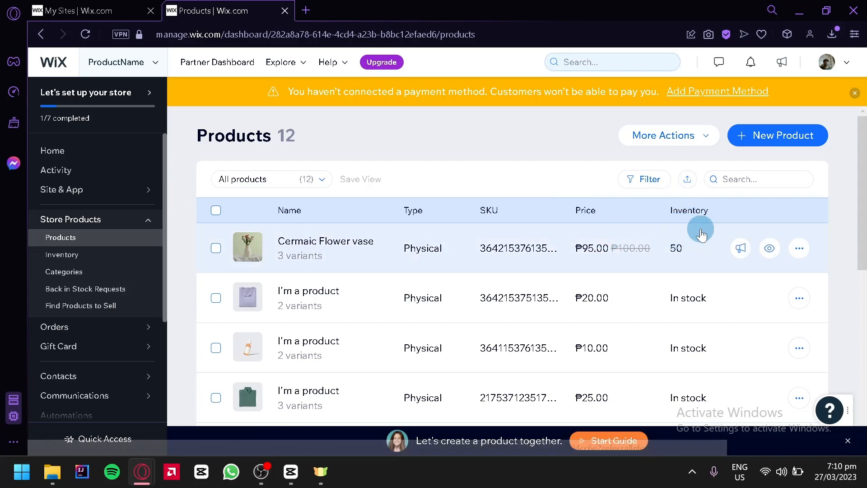
scroll(673, 238, down, 5)
scroll(660, 236, up, 5)
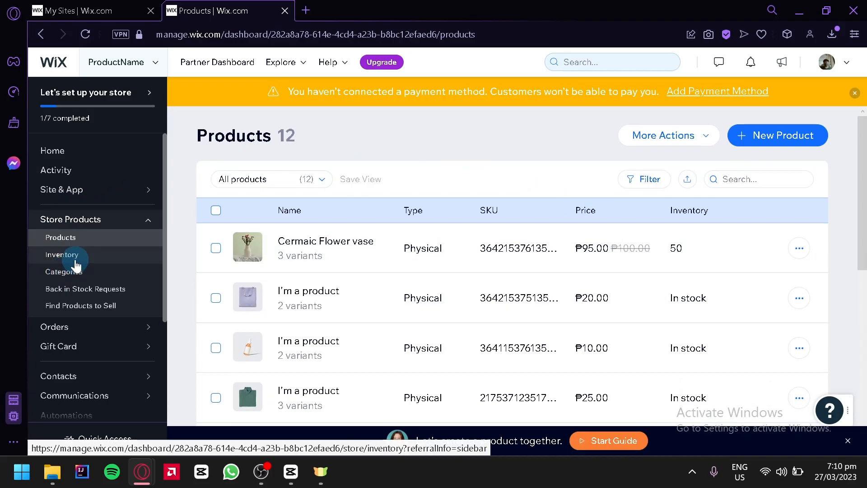
Step: Set the flower vase's stock quantity to 40 in the store inventory
click(75, 264)
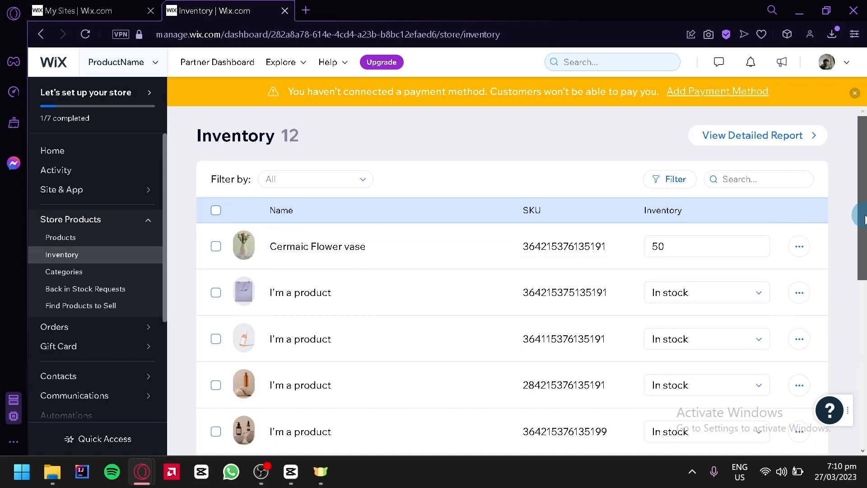
mouse_move(864, 218)
mouse_down()
mouse_move(865, 290)
mouse_move(845, 381)
mouse_move(852, 226)
mouse_up()
click(757, 290)
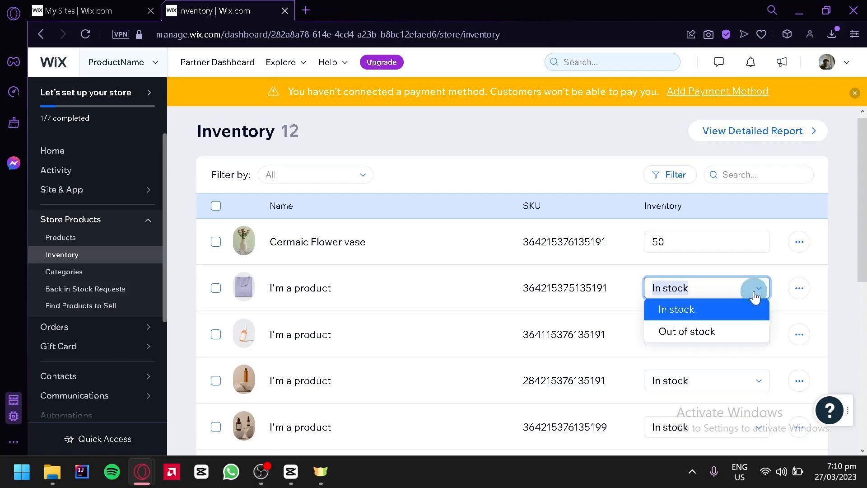
click(734, 340)
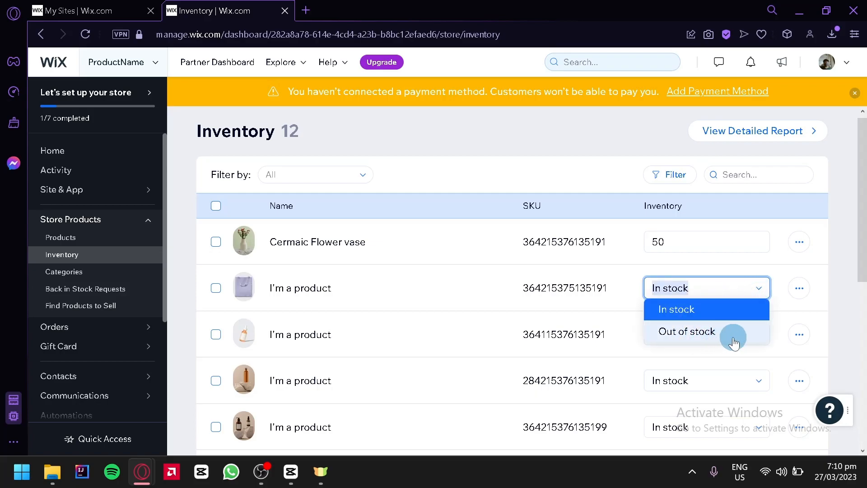
click(841, 279)
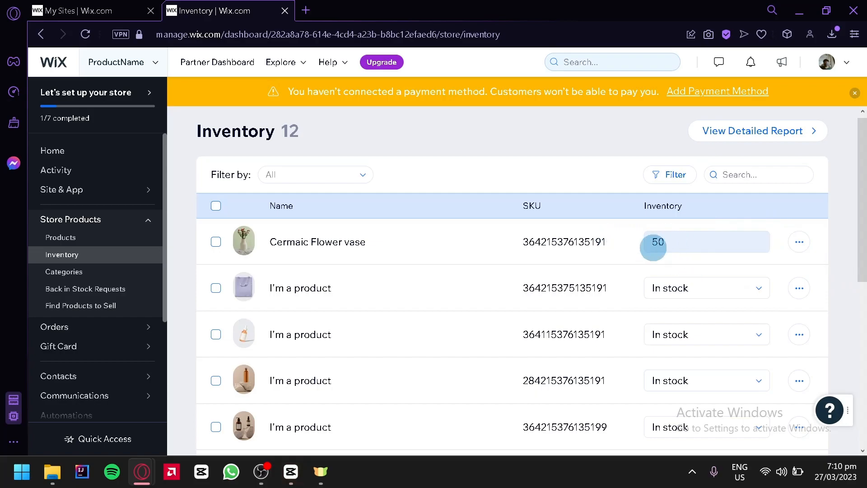
click(676, 242)
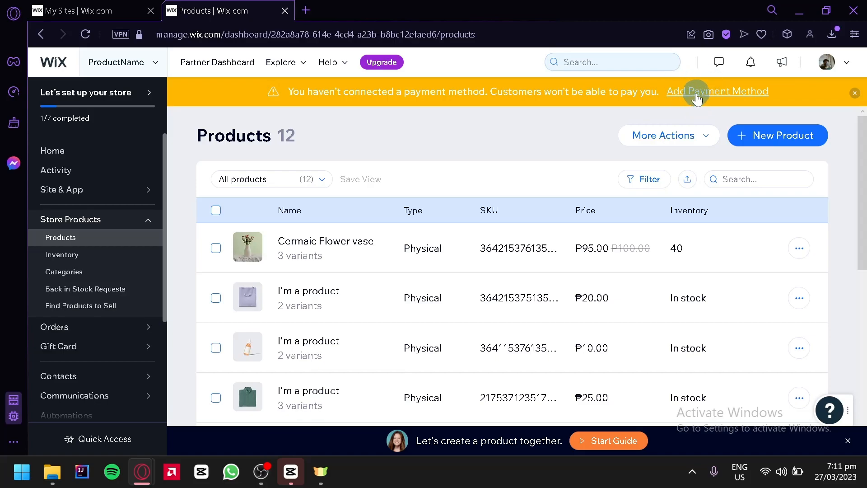
Step: Open the payment method setup from the notice, look over the payment options, and dismiss the notice
click(697, 95)
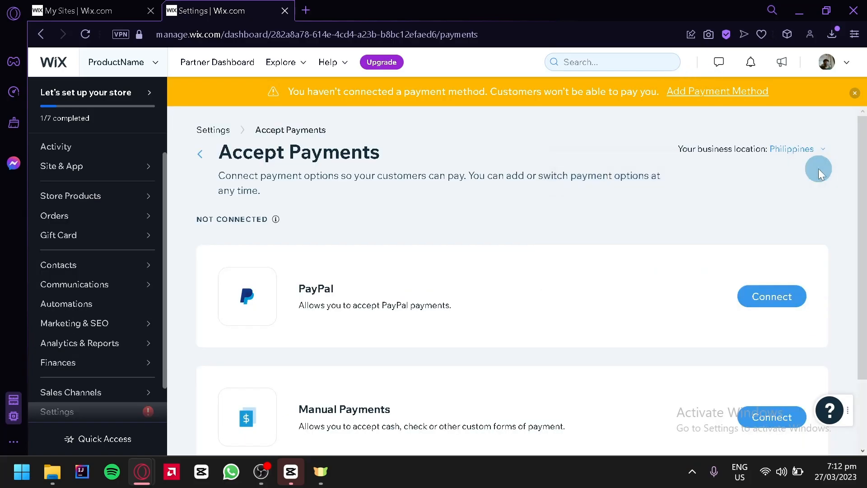
mouse_move(863, 176)
mouse_down()
mouse_move(864, 270)
mouse_move(857, 169)
mouse_up()
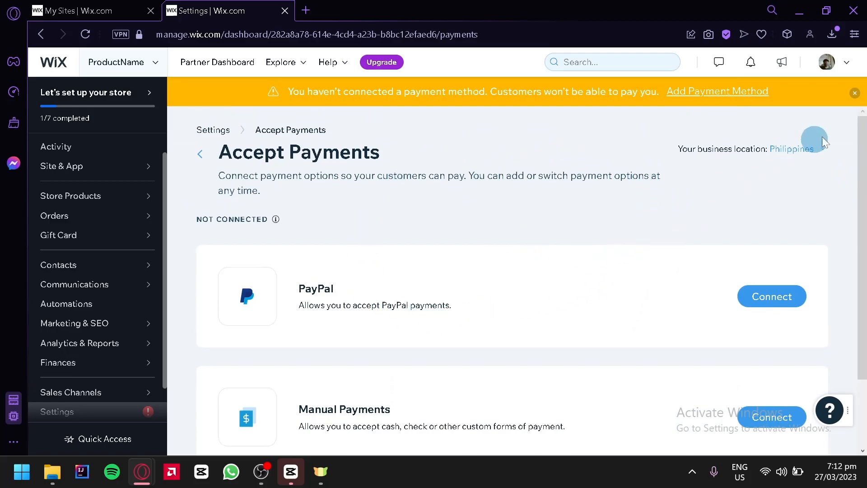
click(855, 93)
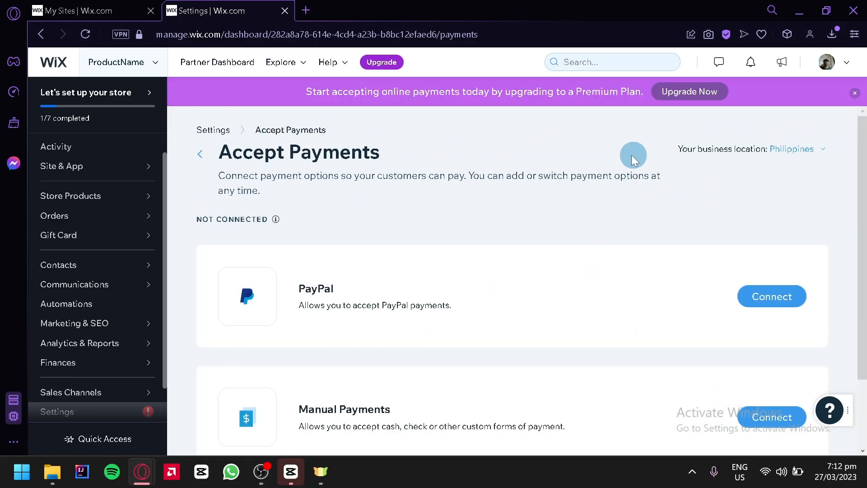
Step: Return to the dashboard home and start designing the site by customizing a designed template
scroll(86, 167, up, 1)
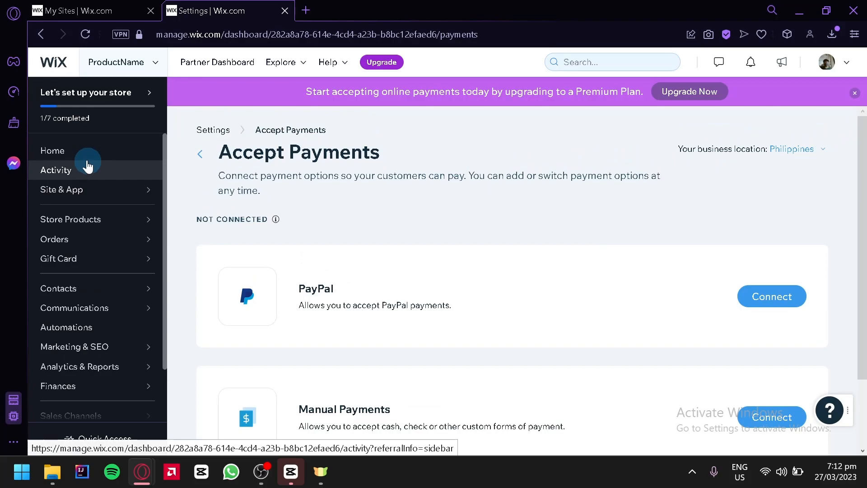
click(85, 161)
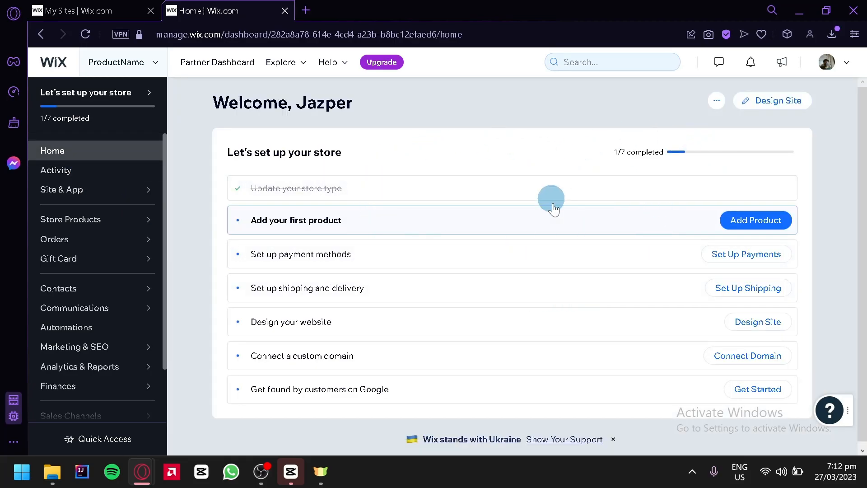
click(772, 103)
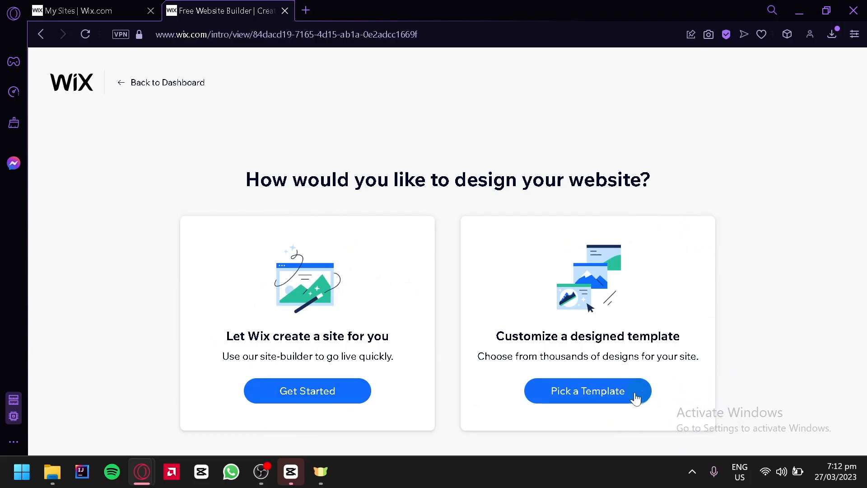
click(595, 398)
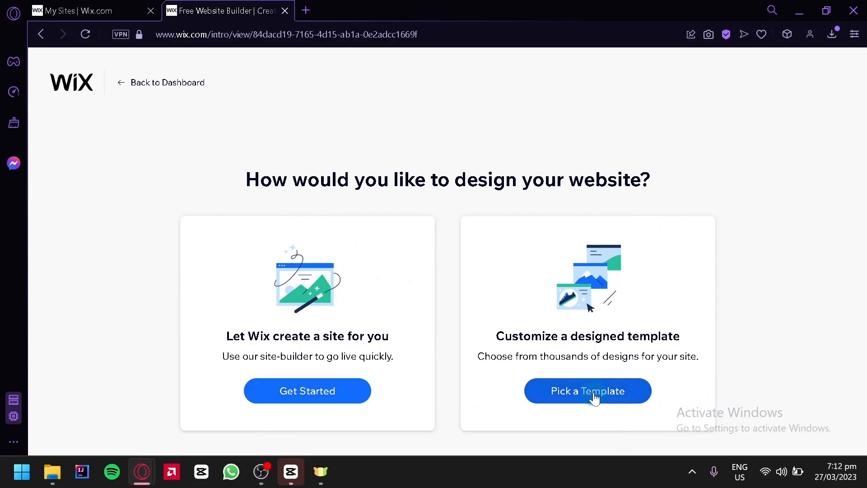
Step: Open the T-Shirt Store template from the Fashion & Clothing templates for editing and look over its home page
mouse_move(863, 118)
mouse_down()
mouse_move(864, 206)
mouse_move(862, 194)
mouse_move(853, 240)
mouse_move(861, 109)
mouse_move(852, 120)
mouse_up()
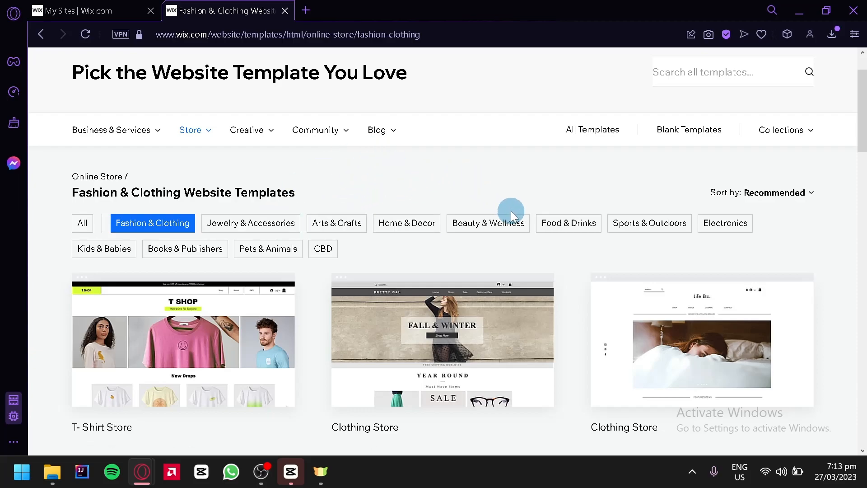
scroll(580, 281, down, 2)
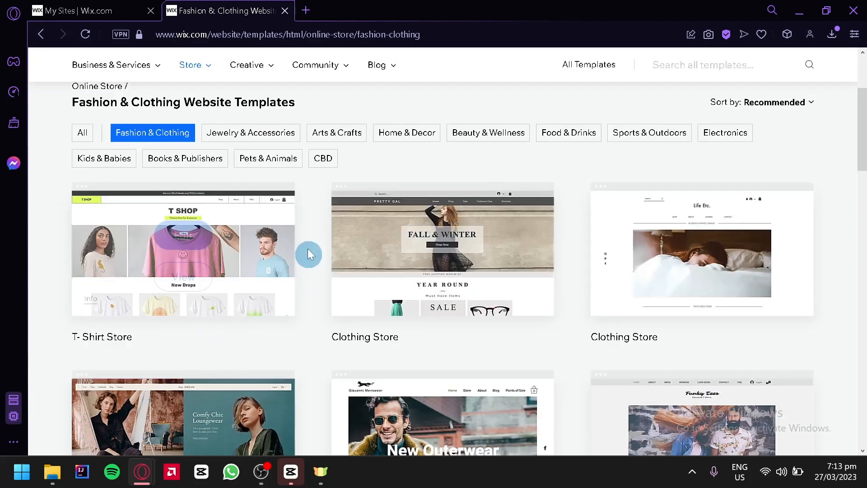
mouse_move(194, 234)
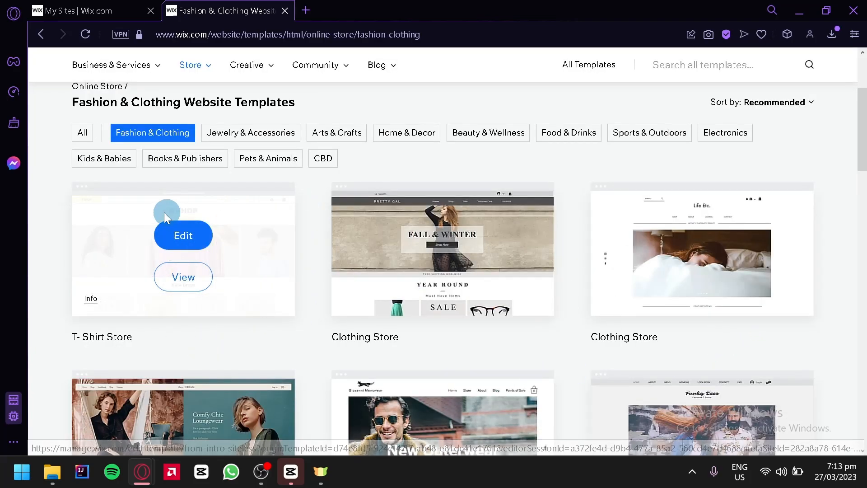
click(183, 244)
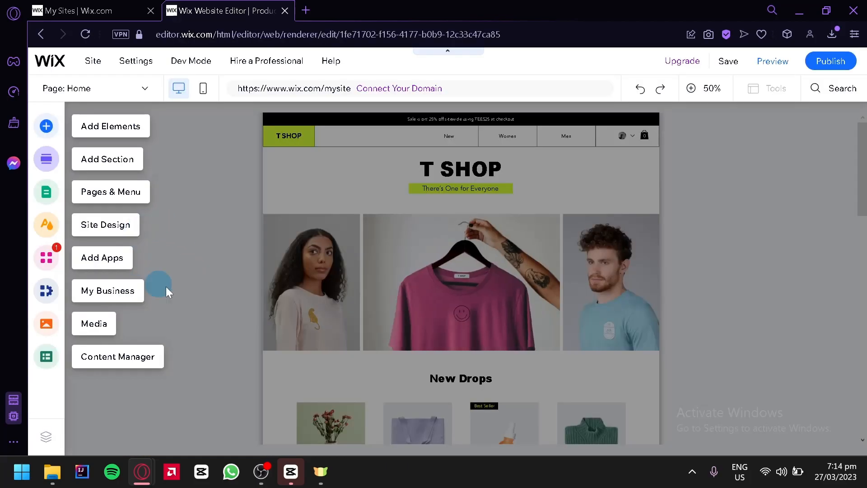
click(219, 208)
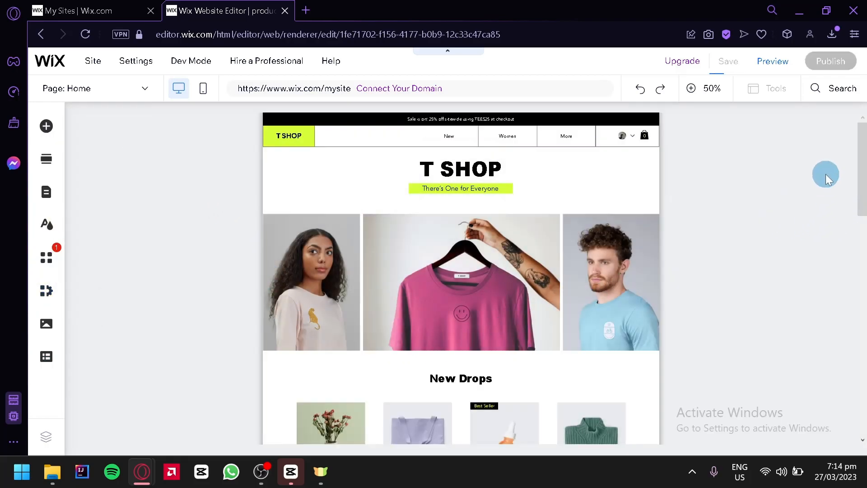
scroll(825, 174, down, 5)
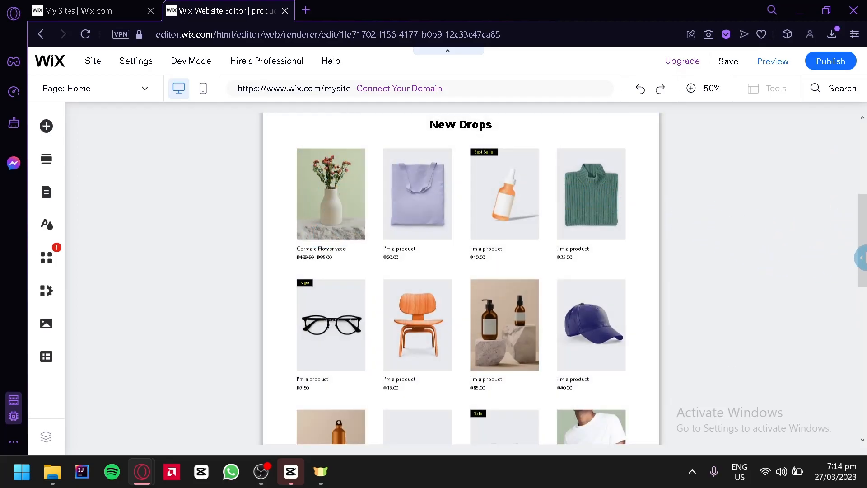
Step: Look through the elements that can be added to the page, examining the Video & Music and Store categories
click(45, 127)
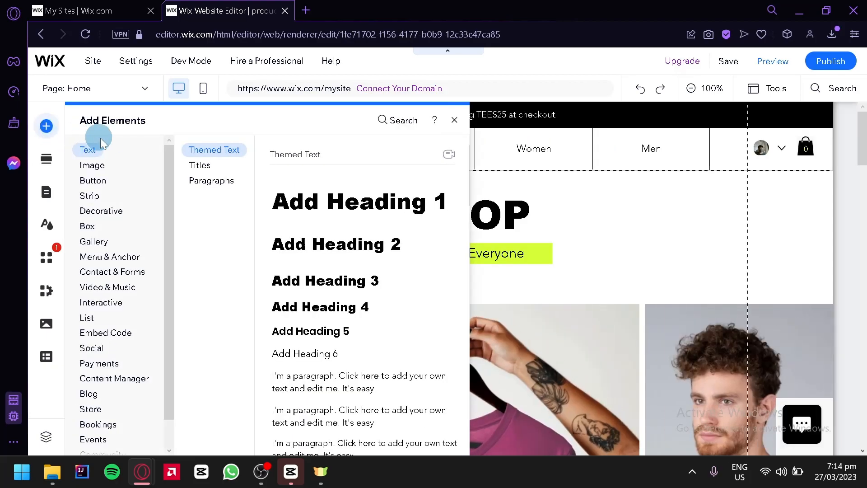
drag(168, 166, 175, 204)
click(111, 257)
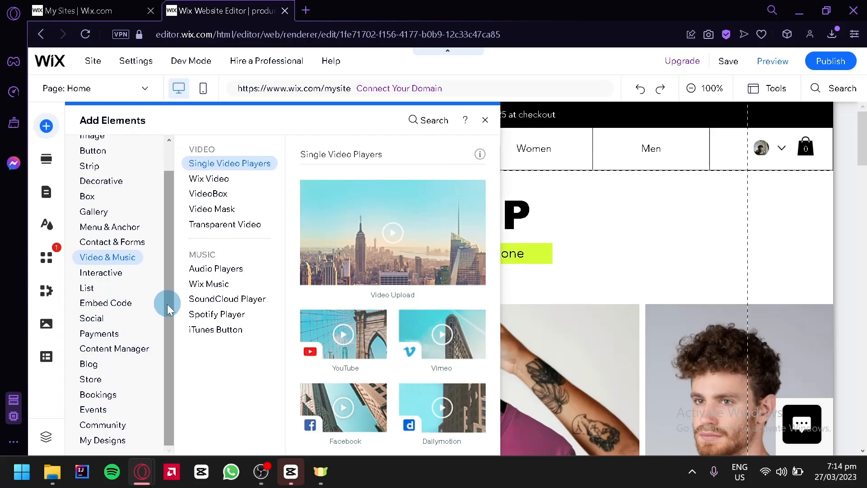
click(90, 381)
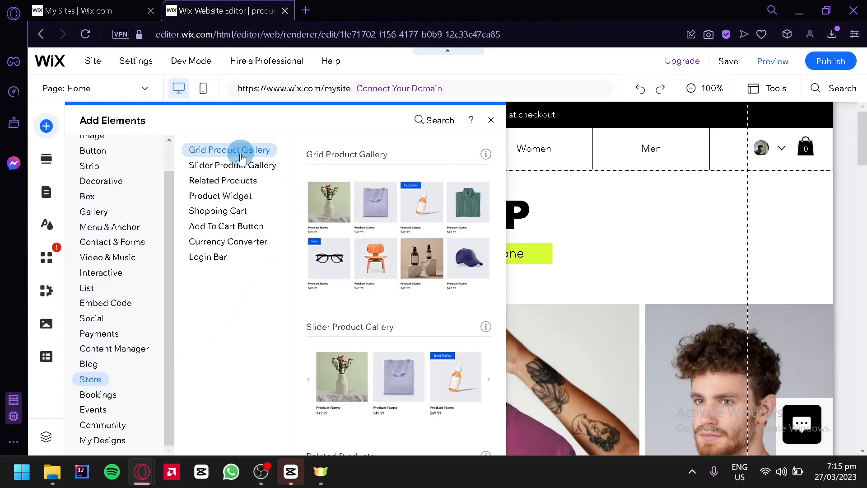
scroll(335, 248, down, 4)
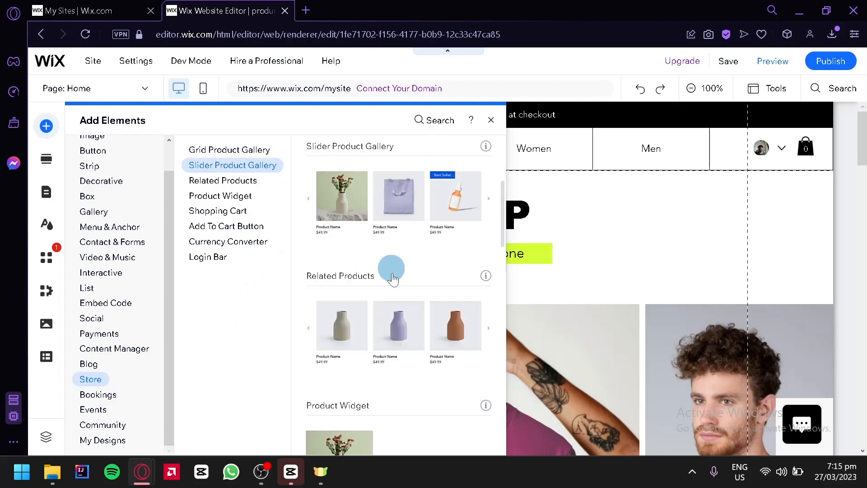
scroll(392, 277, down, 2)
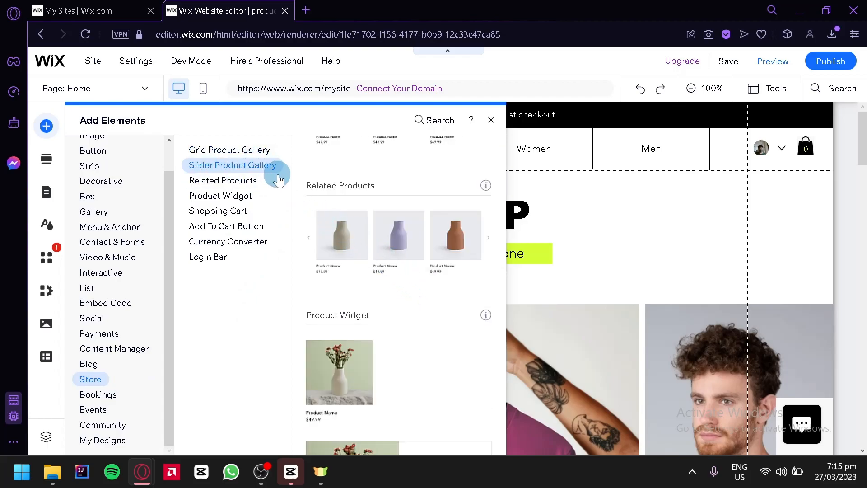
click(264, 181)
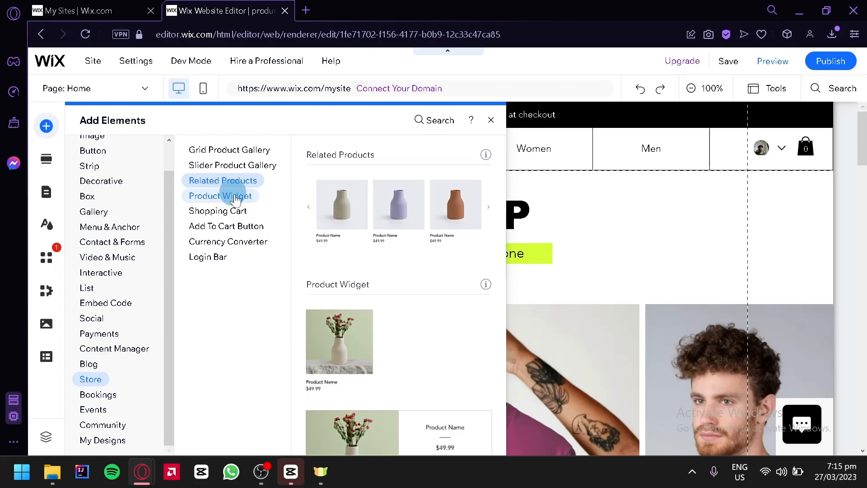
click(232, 195)
click(229, 215)
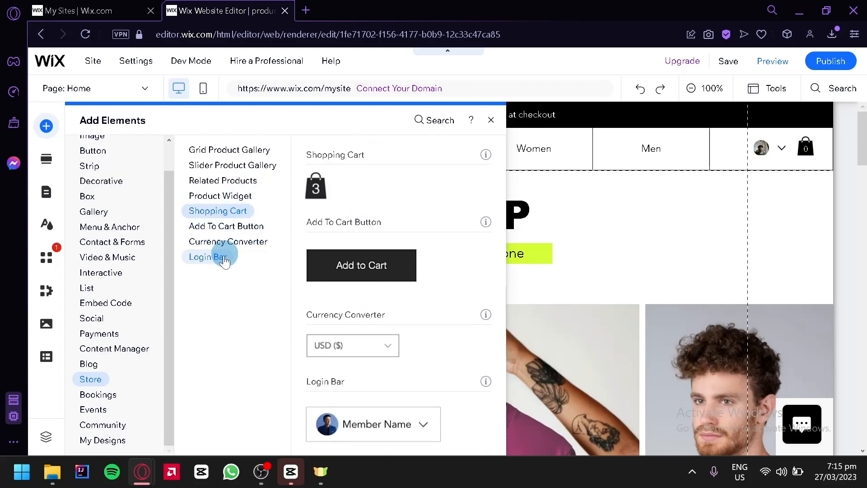
scroll(770, 292, down, 8)
scroll(474, 271, up, 6)
scroll(601, 253, up, 8)
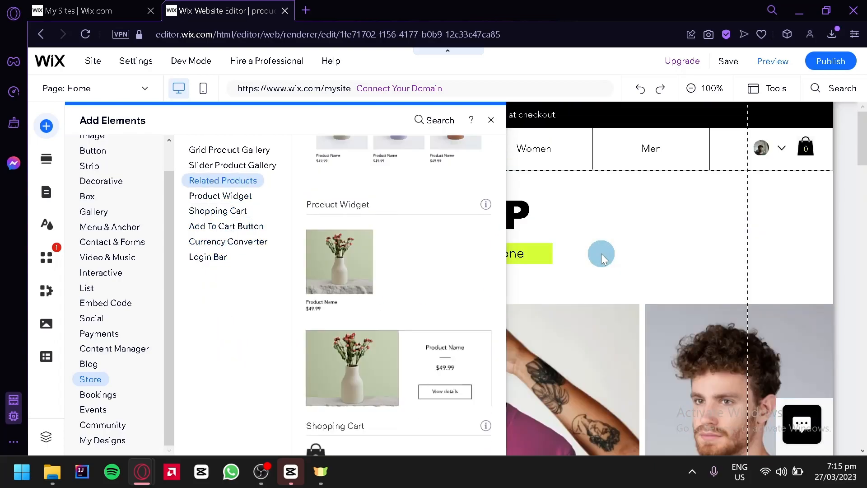
Step: Add the store's Currency Converter element to the Products section, beside the New Drops heading
scroll(366, 271, down, 5)
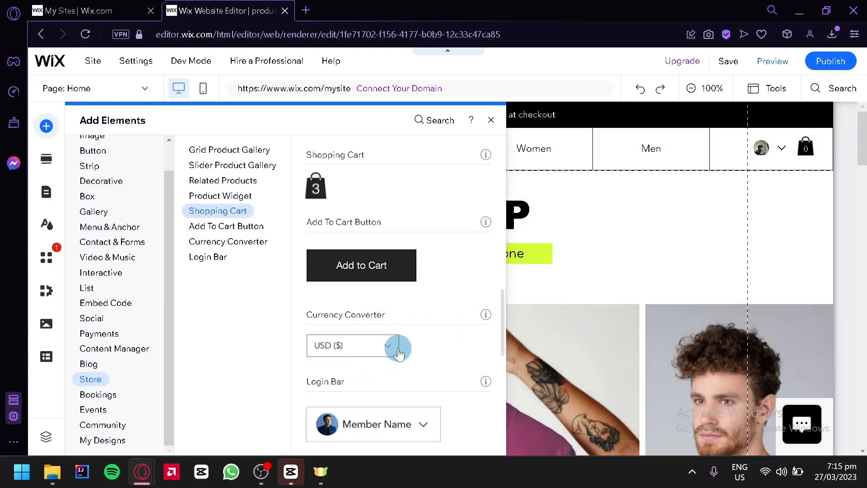
drag(365, 351, 679, 346)
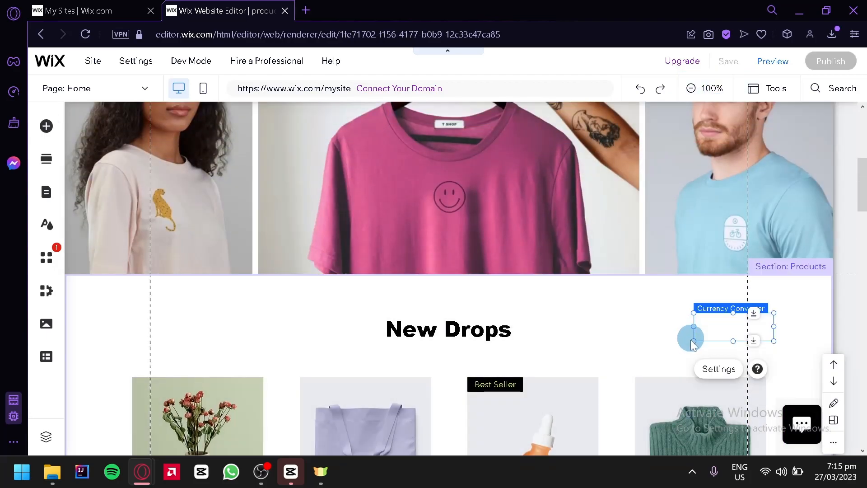
scroll(601, 316, down, 2)
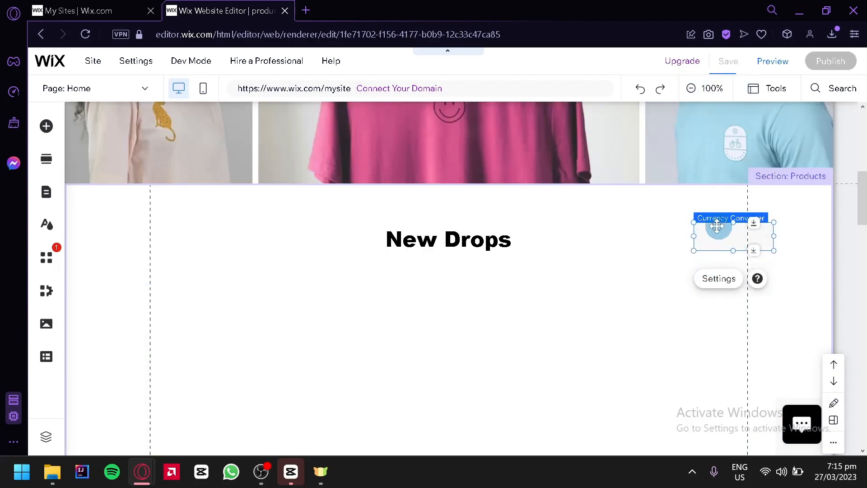
scroll(705, 239, down, 2)
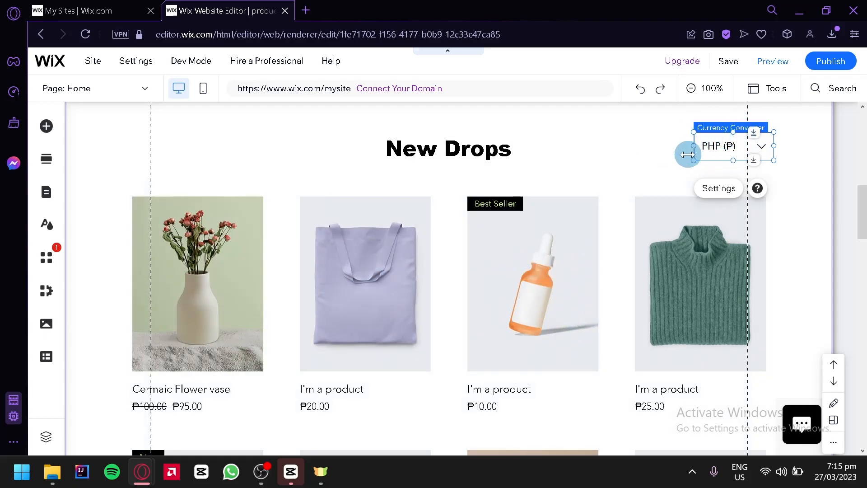
Step: Look through the Add To Cart Button, Currency Converter and Login Bar options among the Store elements
click(46, 127)
click(238, 229)
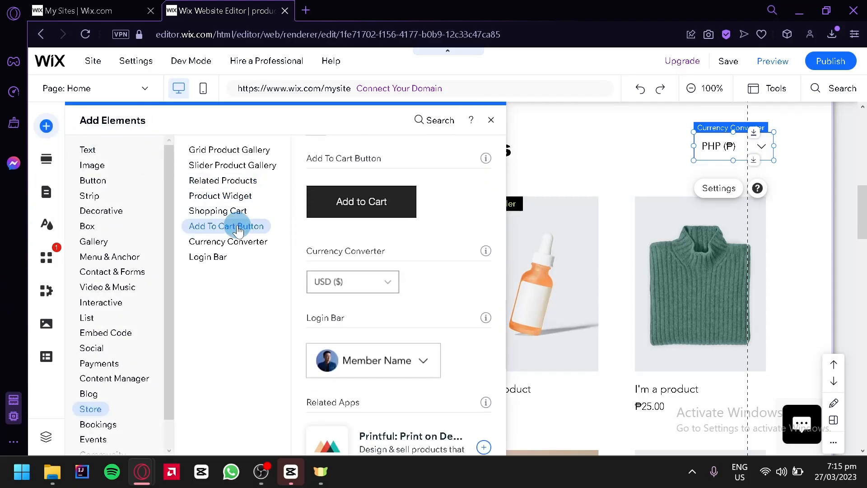
click(222, 242)
click(219, 260)
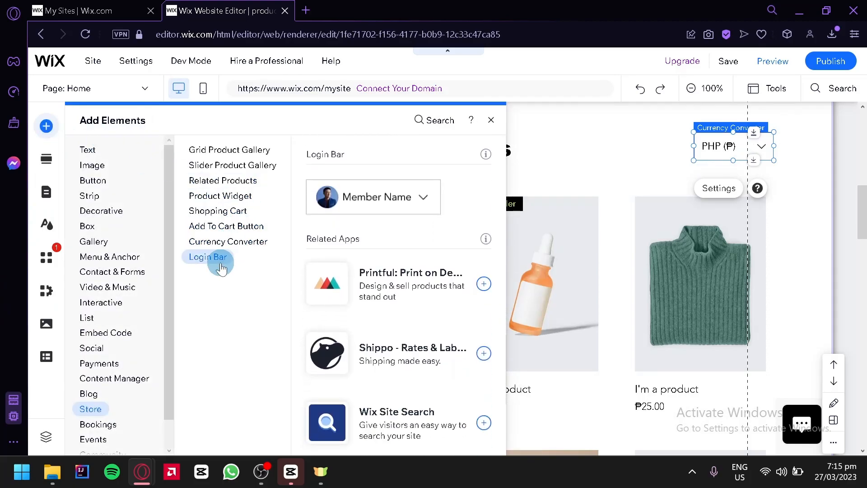
scroll(416, 237, up, 5)
scroll(553, 190, down, 1)
Step: Open product management from the New Drops grid gallery, close it, and look over the home page in the editor
click(554, 190)
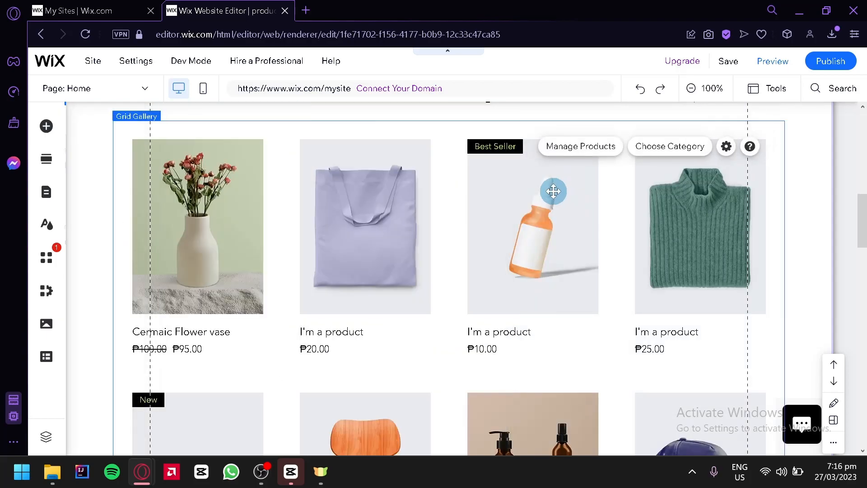
click(583, 153)
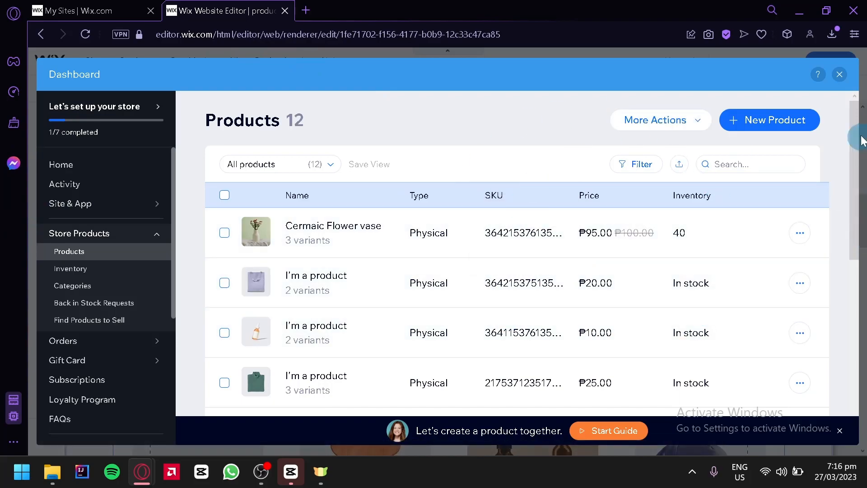
click(839, 74)
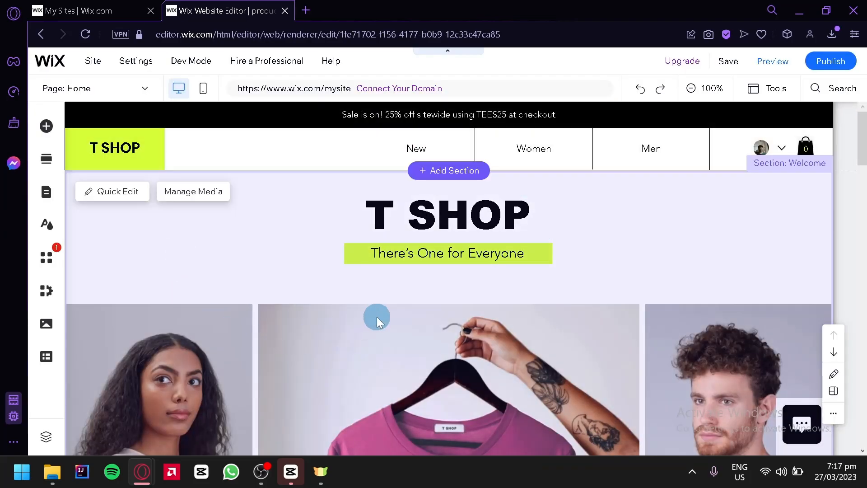
scroll(380, 315, down, 4)
scroll(401, 173, down, 8)
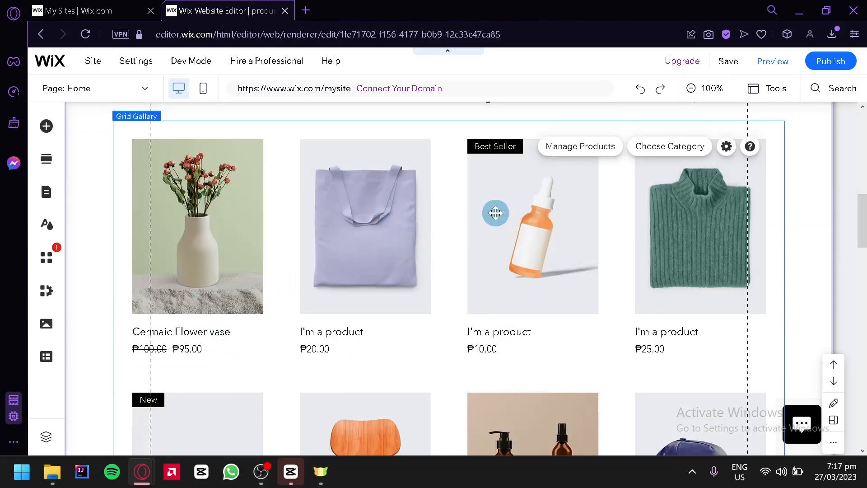
scroll(495, 212, up, 8)
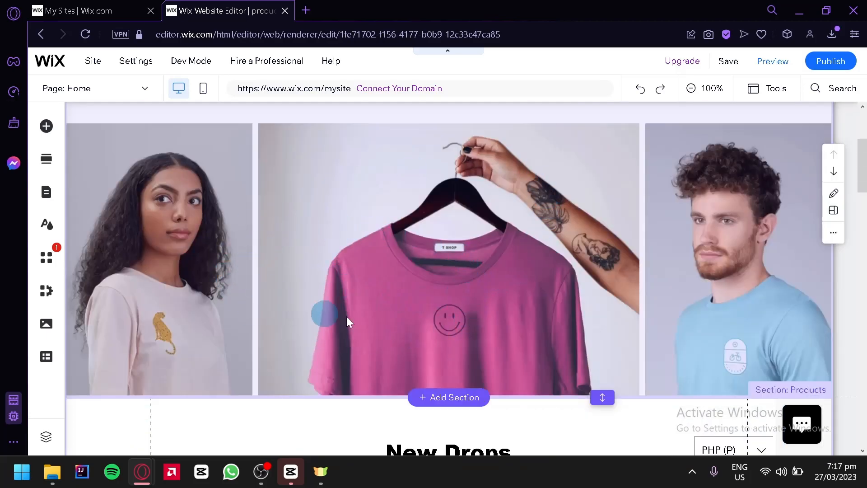
scroll(500, 224, up, 5)
scroll(494, 219, down, 15)
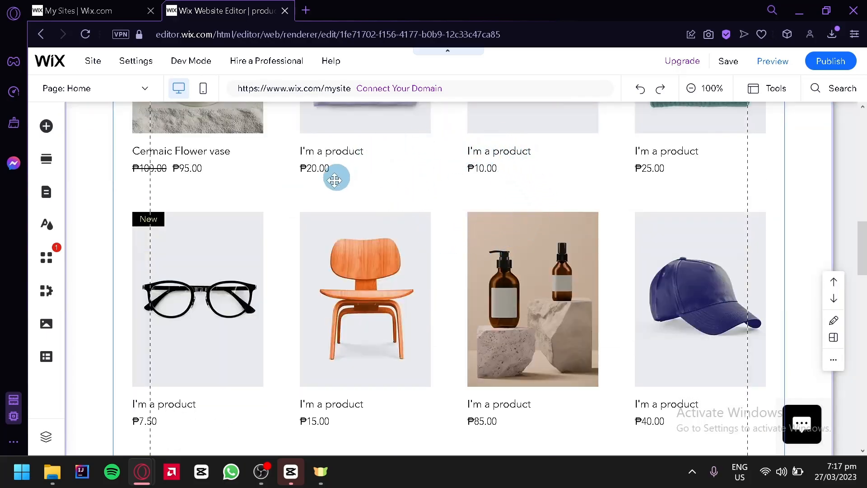
scroll(492, 197, up, 2)
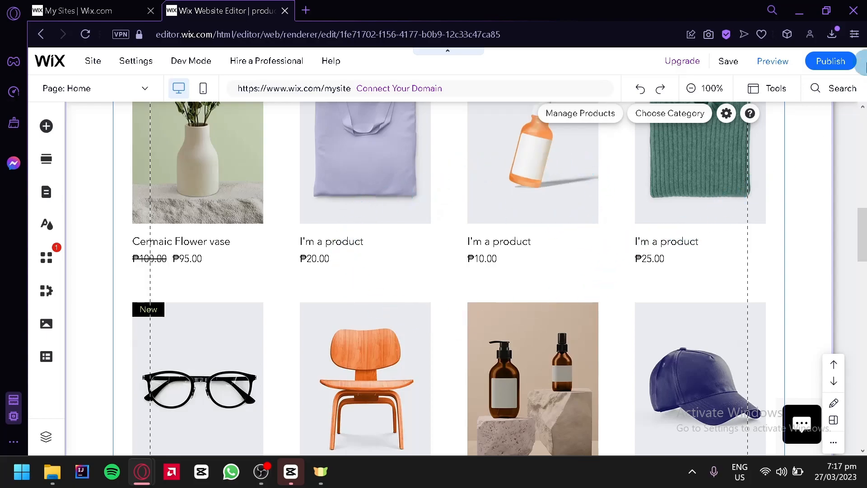
Step: Preview the site and look over the home page from the banner images through the New Drops products
click(774, 62)
scroll(677, 217, up, 10)
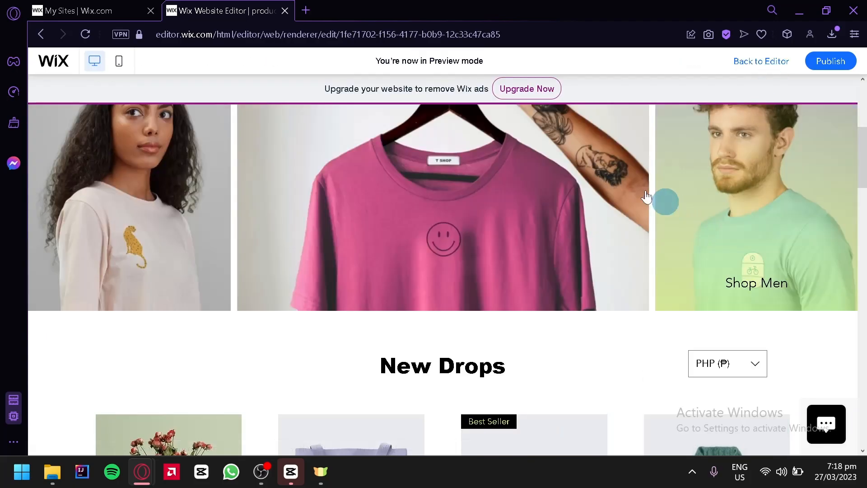
scroll(510, 241, down, 10)
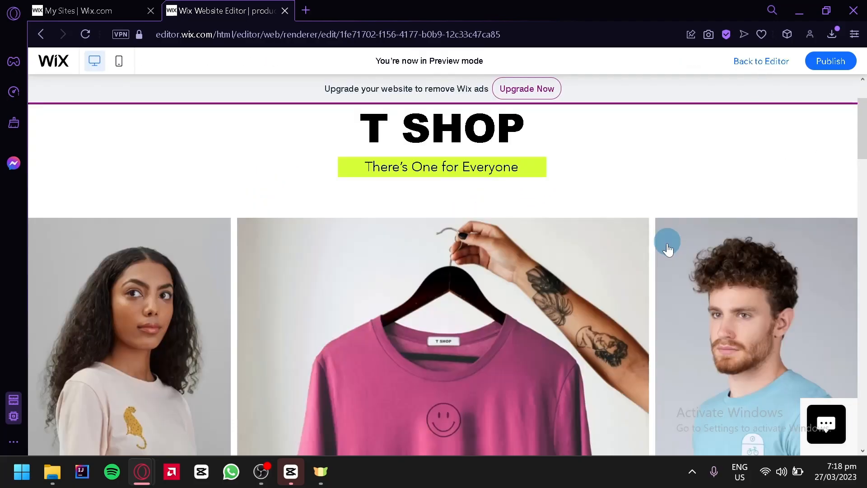
scroll(510, 242, down, 6)
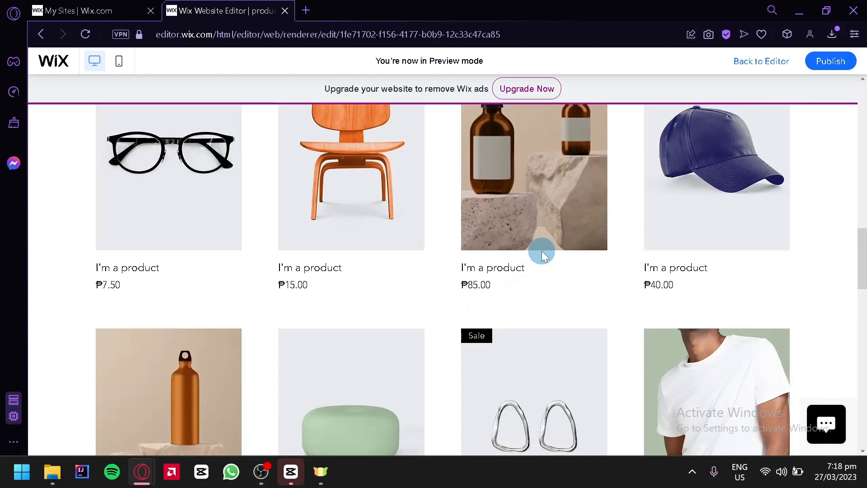
scroll(542, 251, up, 8)
scroll(110, 232, up, 4)
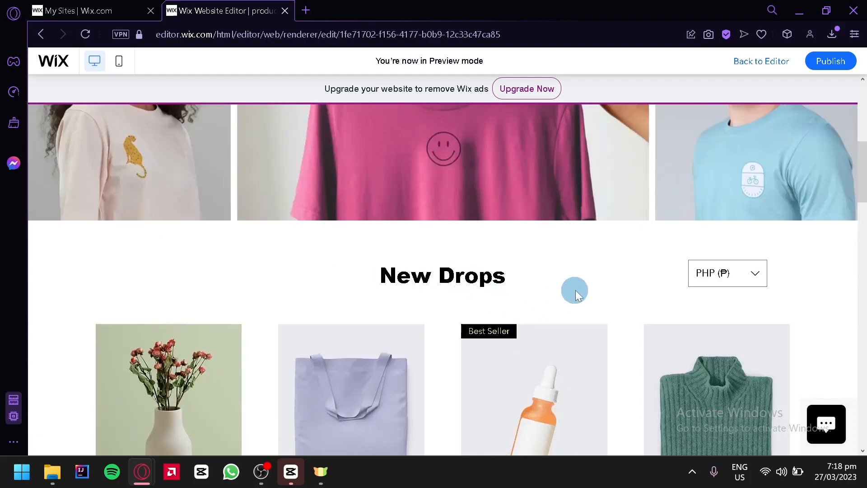
scroll(573, 290, down, 4)
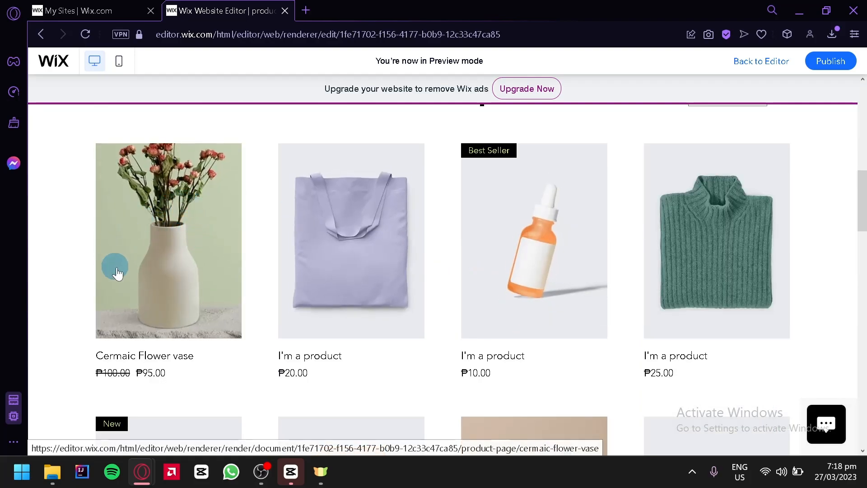
Step: Open the Cermaic Flower vase product page in the preview and examine its price, color options, product info and policy sections
click(170, 231)
scroll(816, 244, down, 2)
scroll(817, 244, up, 2)
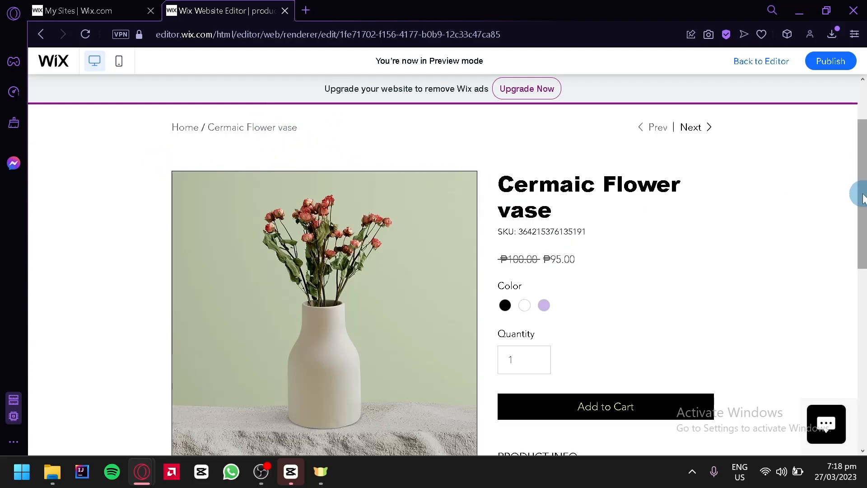
drag(538, 209, 509, 183)
click(573, 236)
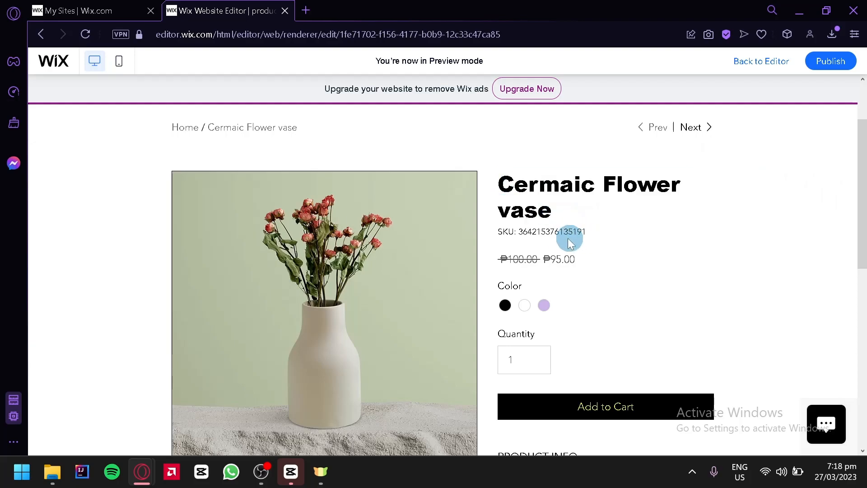
scroll(589, 264, down, 2)
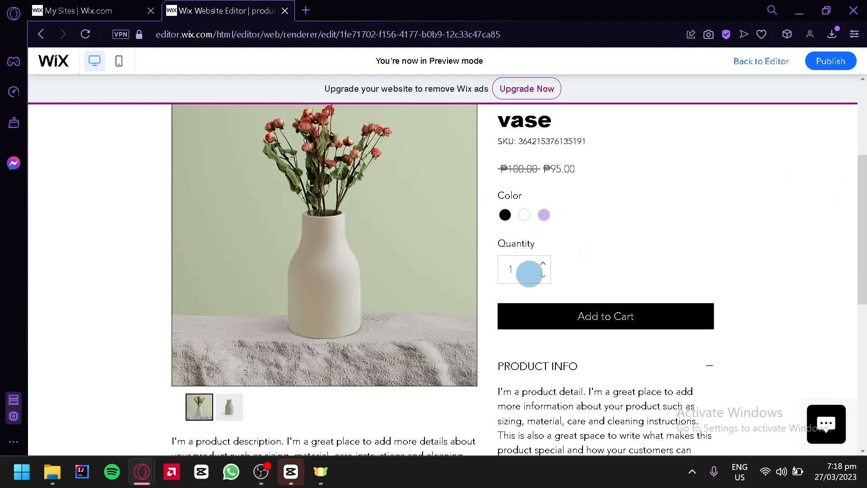
scroll(524, 253, down, 2)
scroll(687, 255, down, 4)
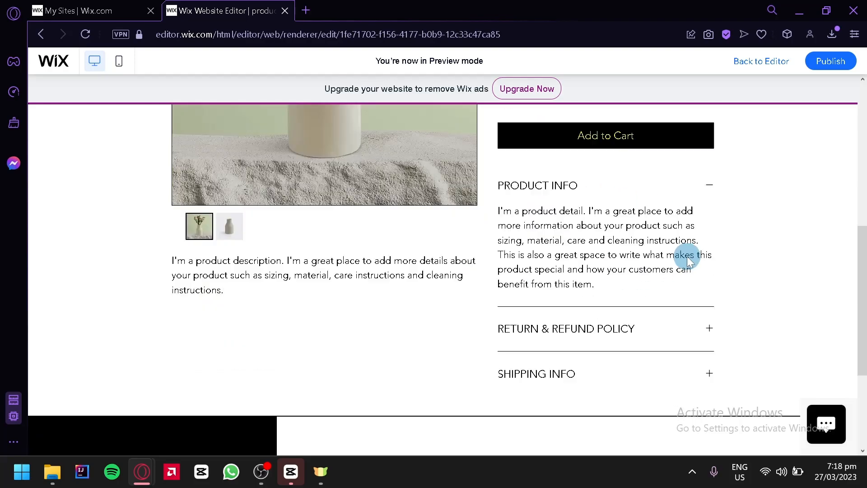
scroll(694, 256, up, 2)
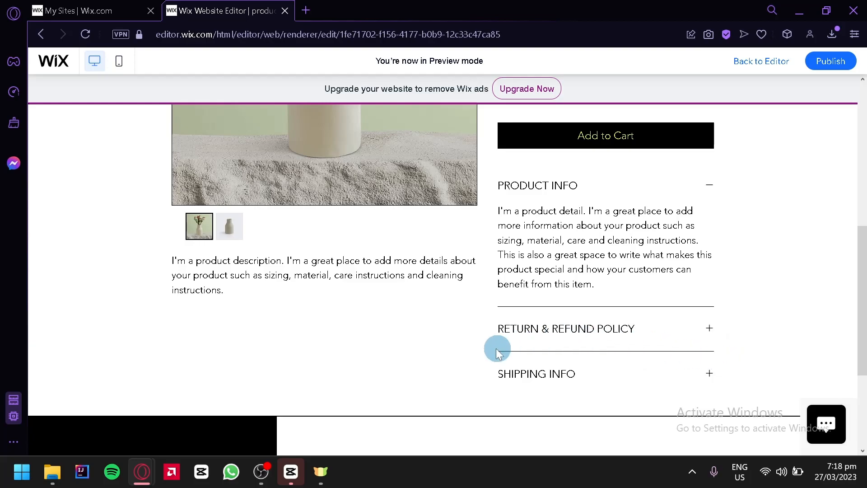
scroll(508, 348, down, 2)
scroll(690, 287, up, 10)
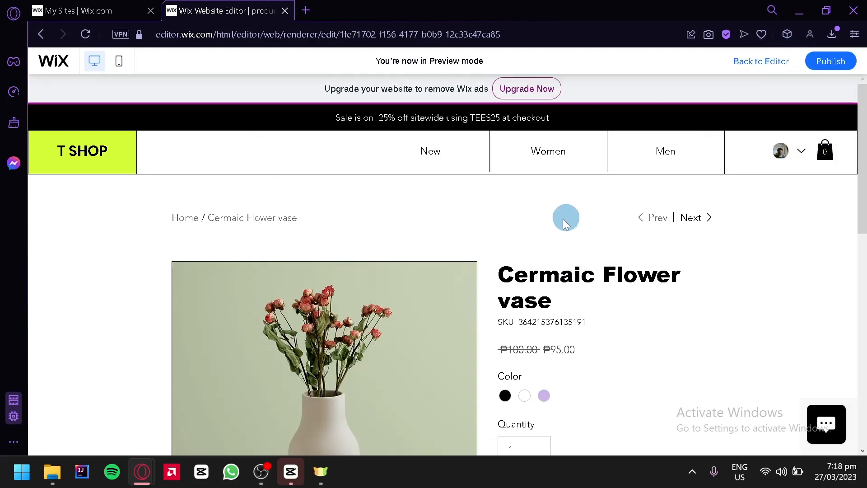
scroll(591, 226, down, 2)
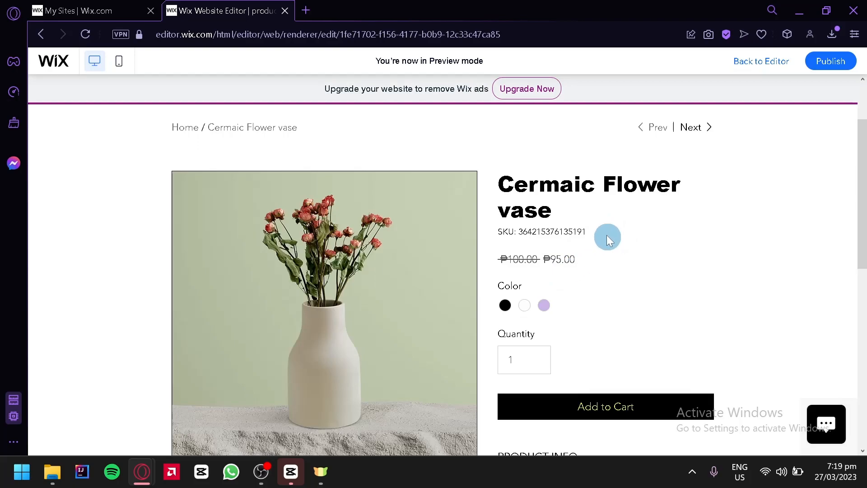
Step: Publish the site, open the live version, and look over the New Drops products on its home page
click(834, 62)
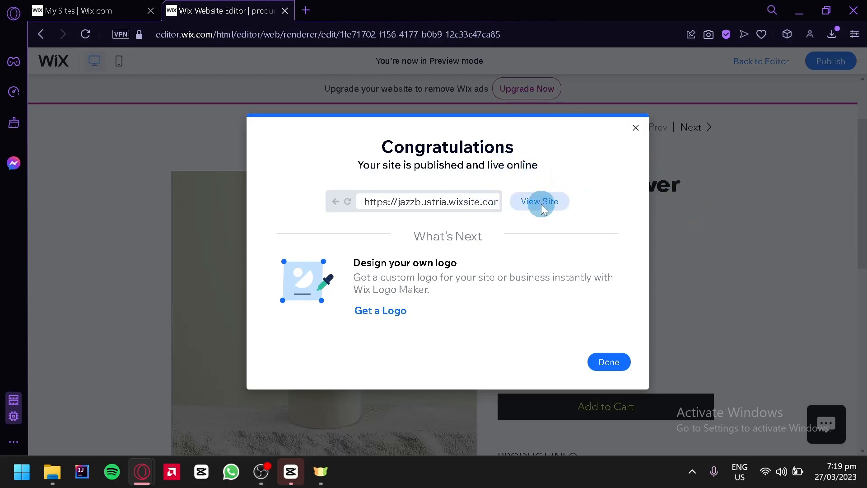
click(541, 206)
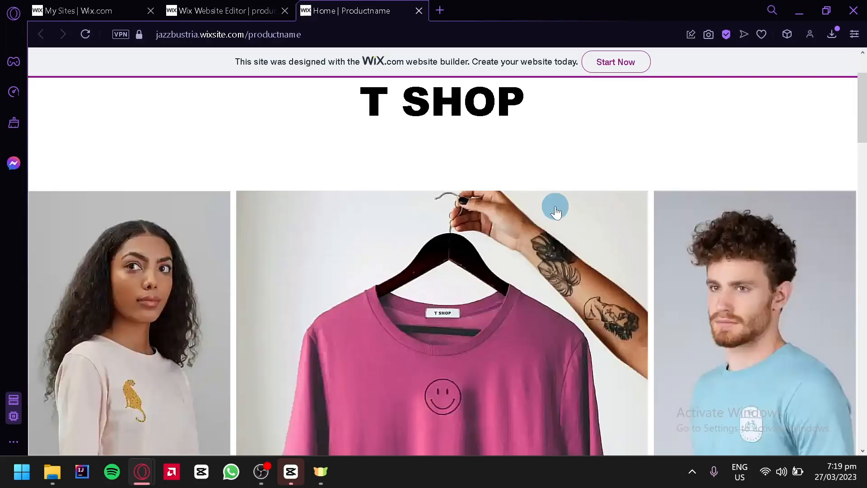
scroll(556, 211, down, 6)
scroll(236, 206, down, 2)
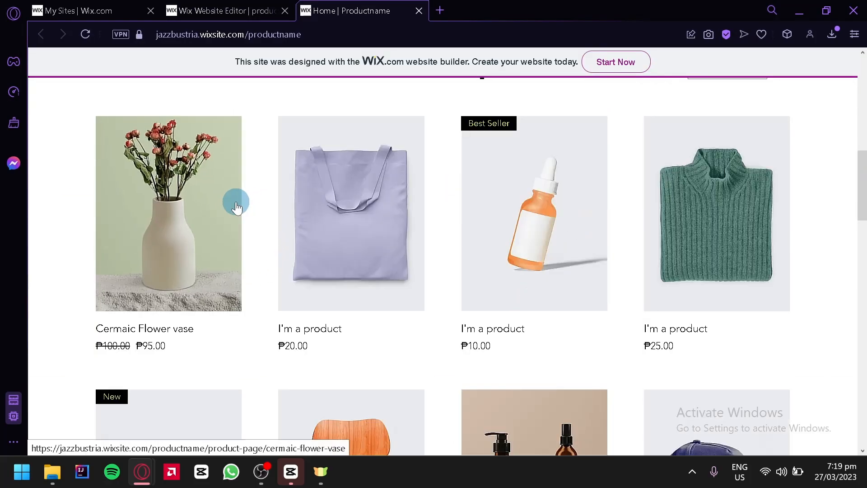
scroll(532, 274, down, 2)
scroll(189, 280, up, 2)
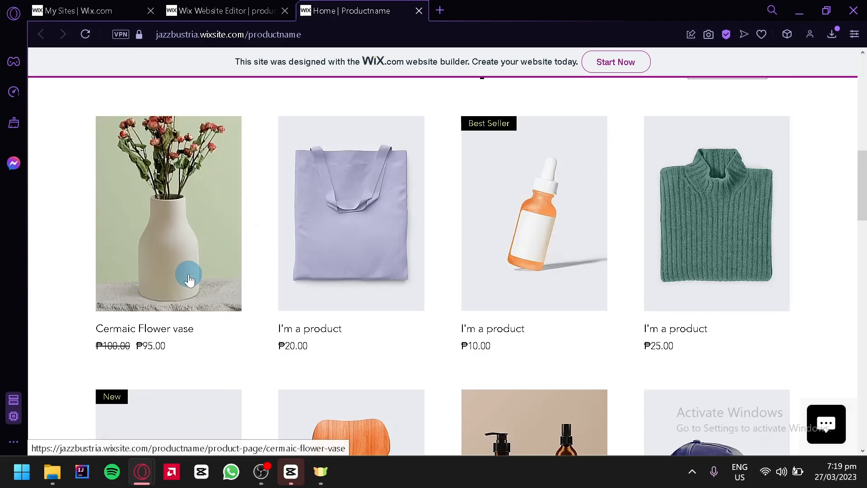
Step: Open the Cermaic Flower vase product page on the live site and add one in White to the cart
click(188, 280)
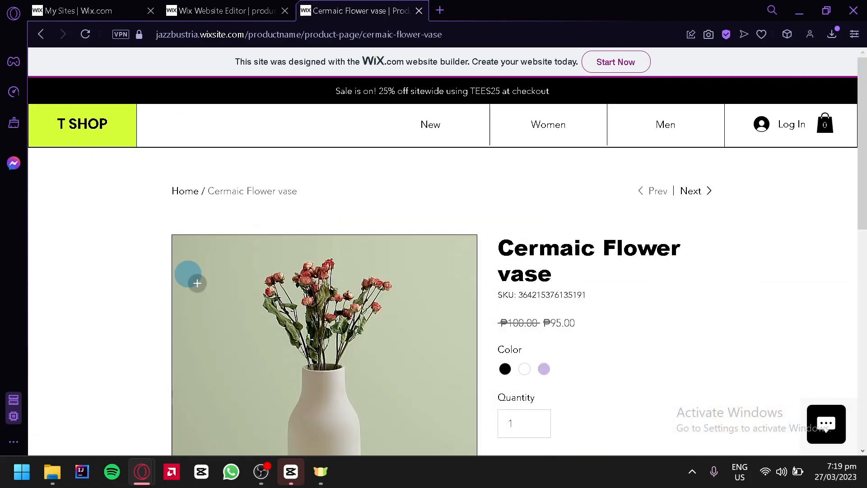
scroll(506, 185, down, 2)
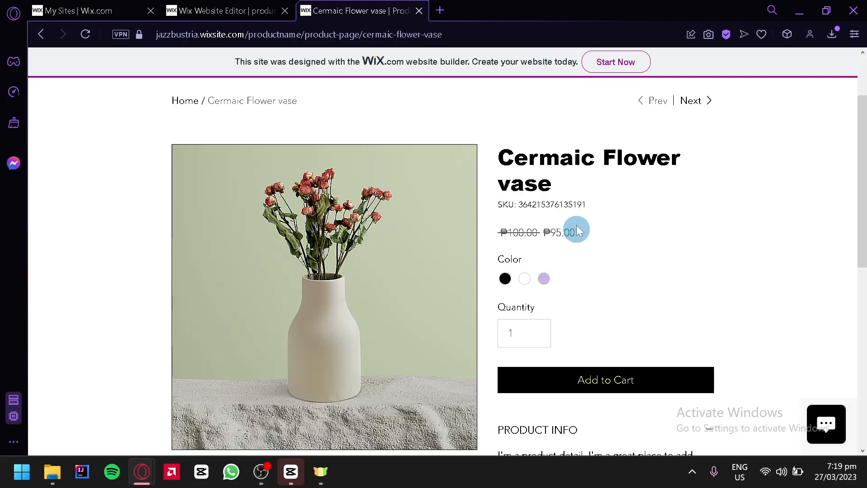
scroll(600, 240, down, 2)
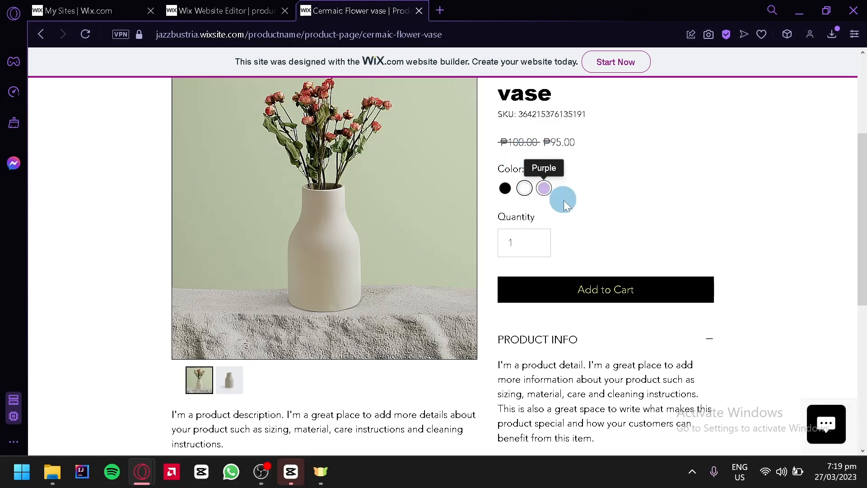
click(608, 291)
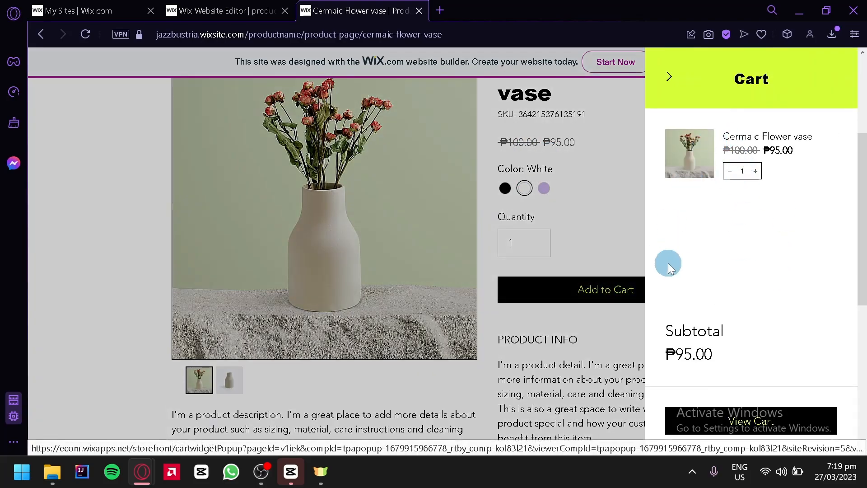
Step: Open the full cart page and look over the cart items and order summary
scroll(522, 227, up, 2)
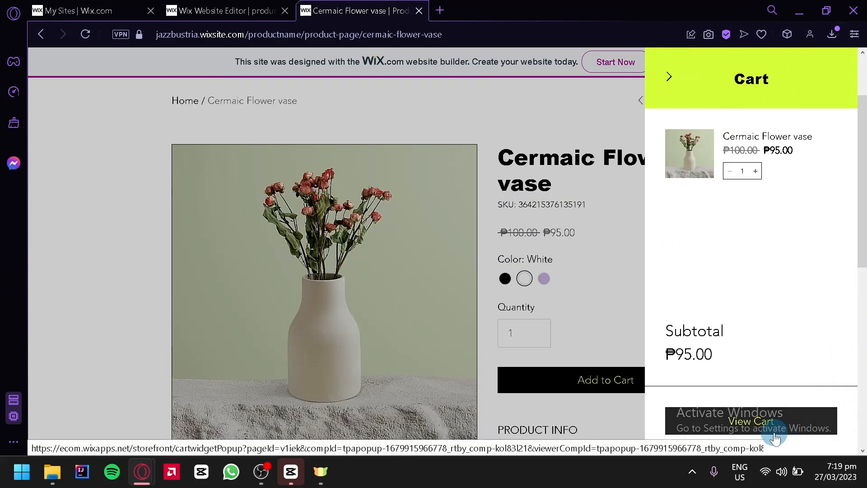
click(758, 422)
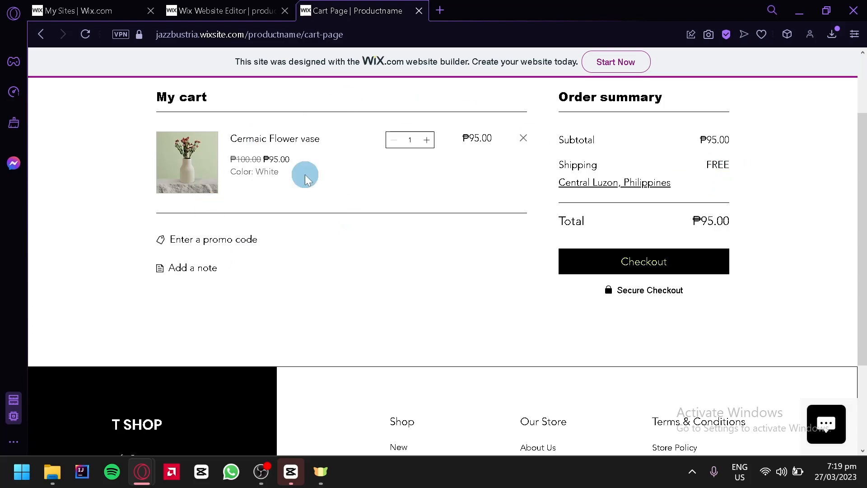
scroll(412, 307, up, 2)
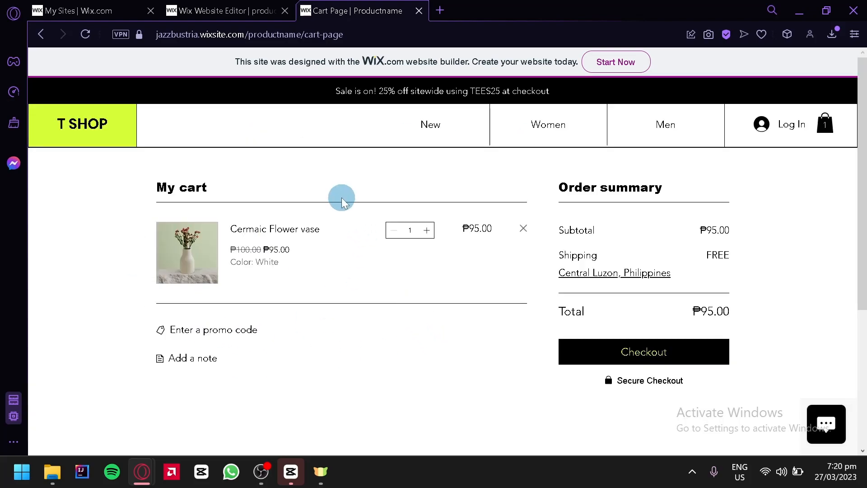